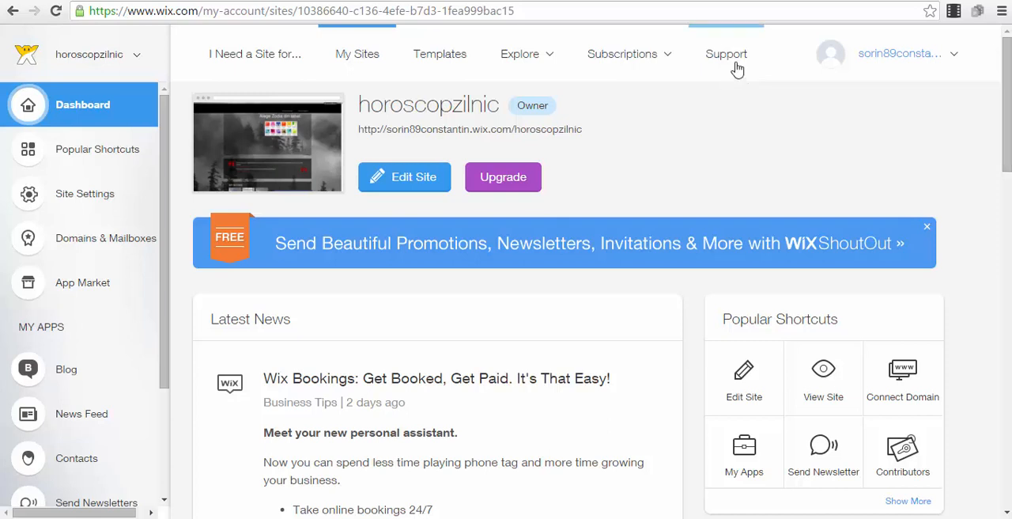
pyautogui.click(588, 11)
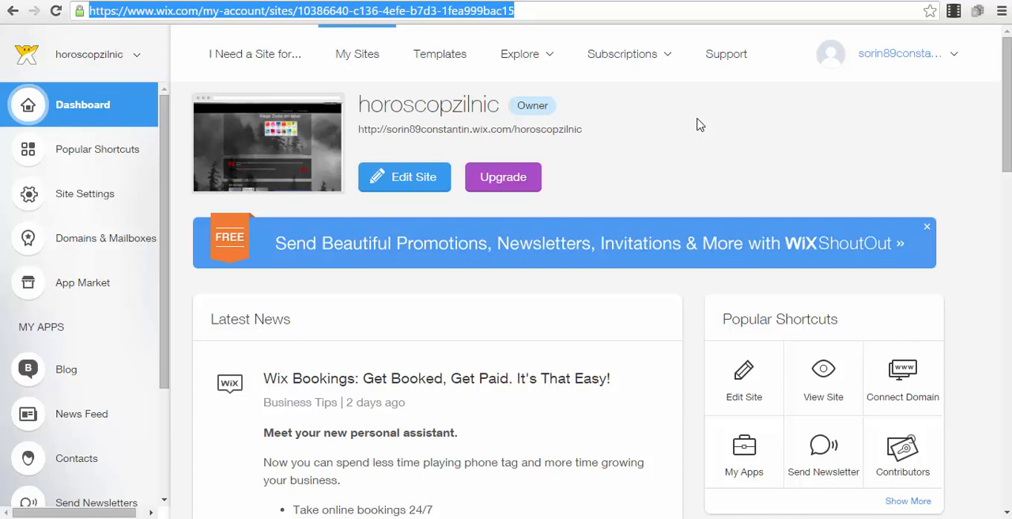
pyautogui.click(797, 201)
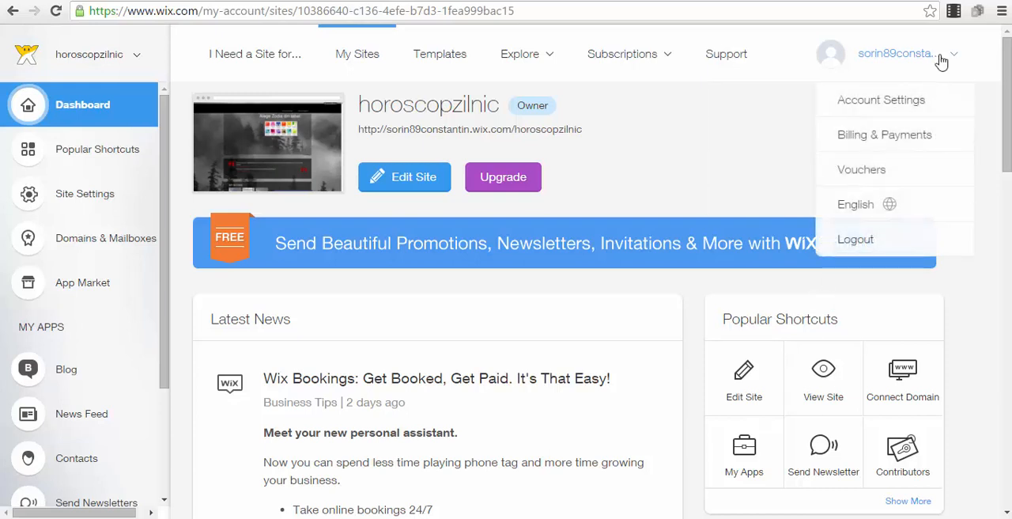
pyautogui.moveTo(902, 54)
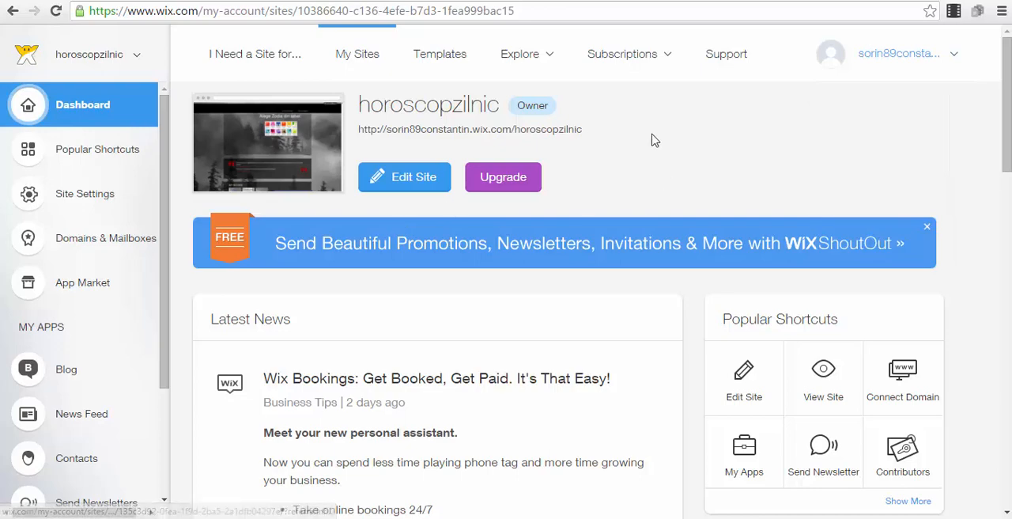
pyautogui.scroll(-3, 654, 140)
pyautogui.scroll(-9, 991, 105)
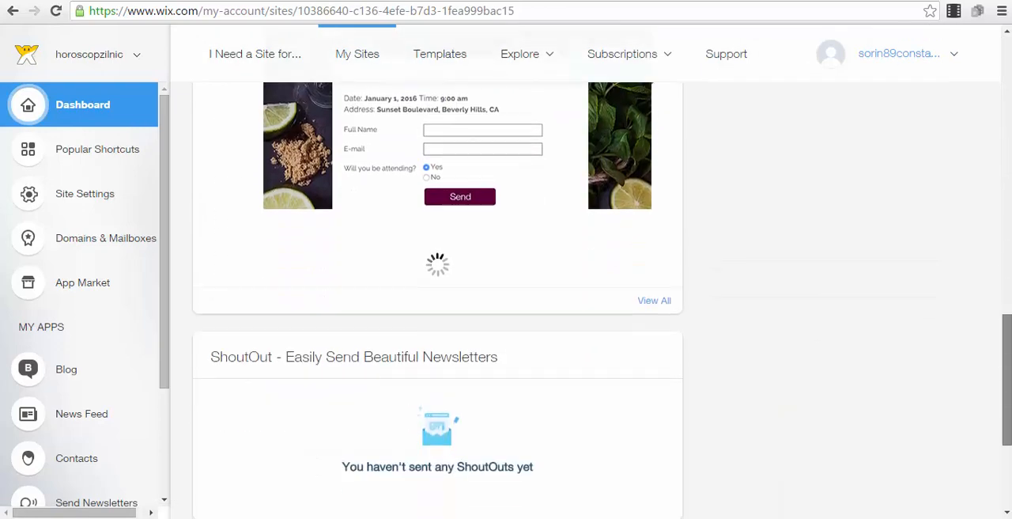
pyautogui.scroll(12, 991, 105)
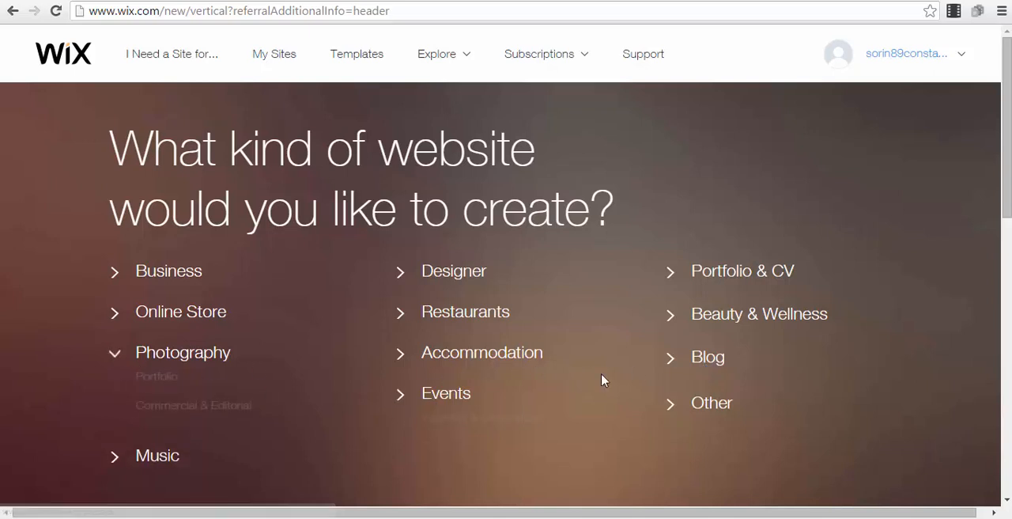
# Choose Blog as the kind of website to create and look through the first page of blog templates
pyautogui.click(703, 365)
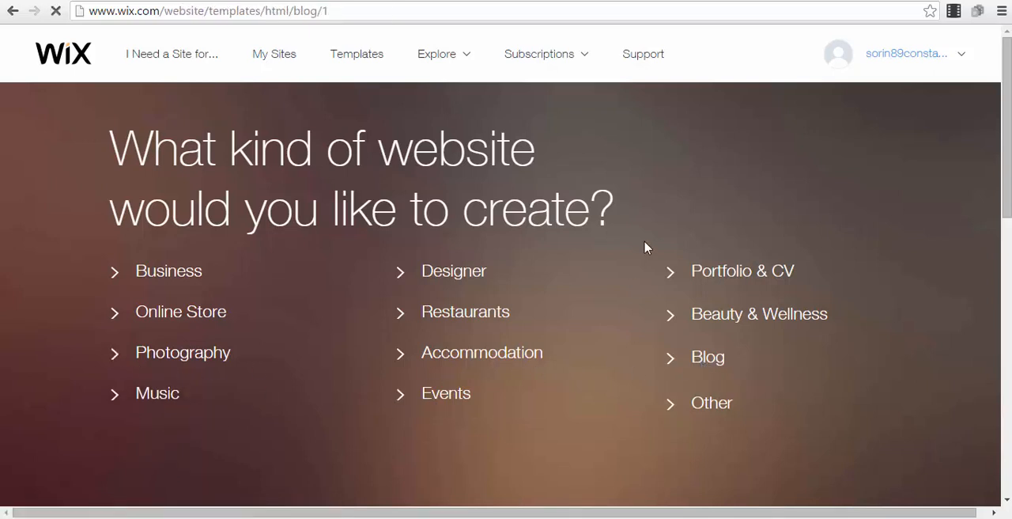
pyautogui.scroll(-1, 645, 248)
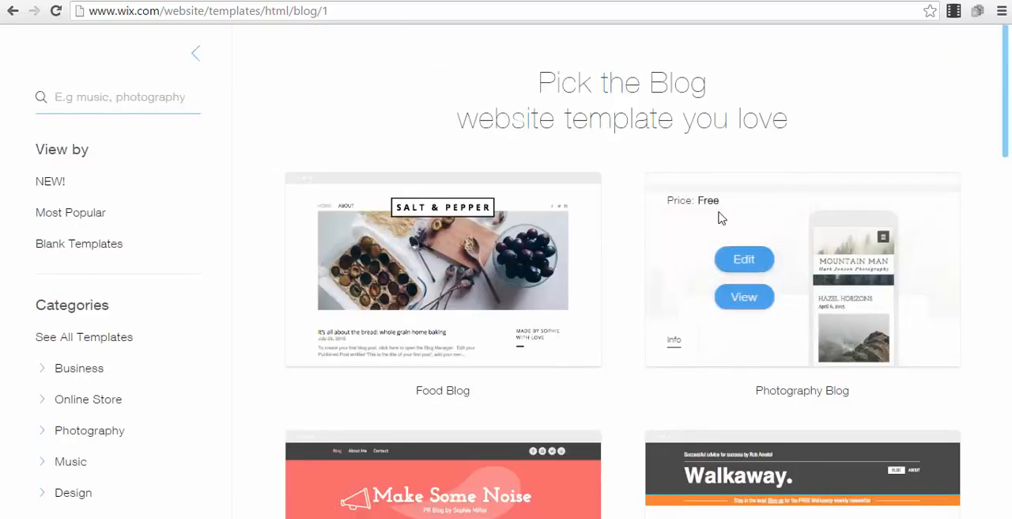
pyautogui.scroll(-9, 432, 190)
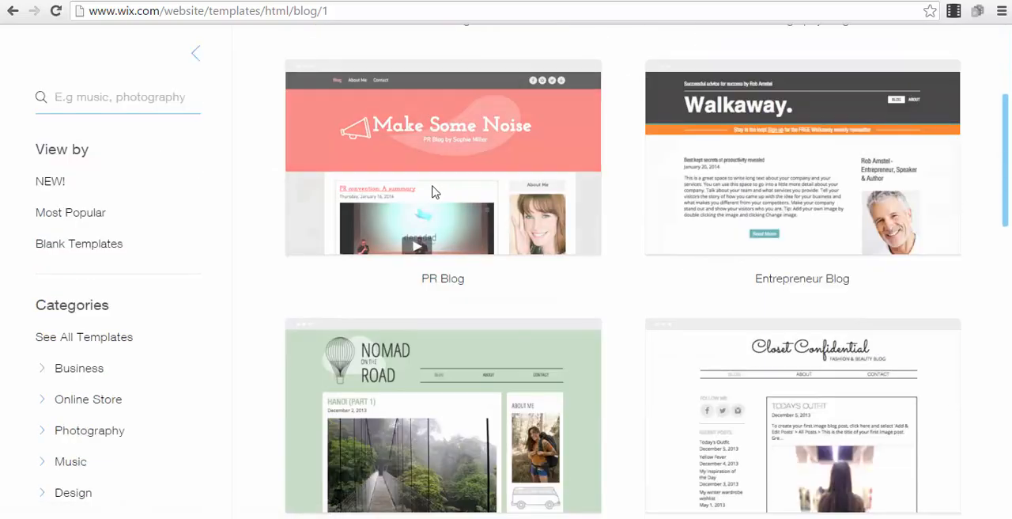
pyautogui.scroll(-12, 671, 144)
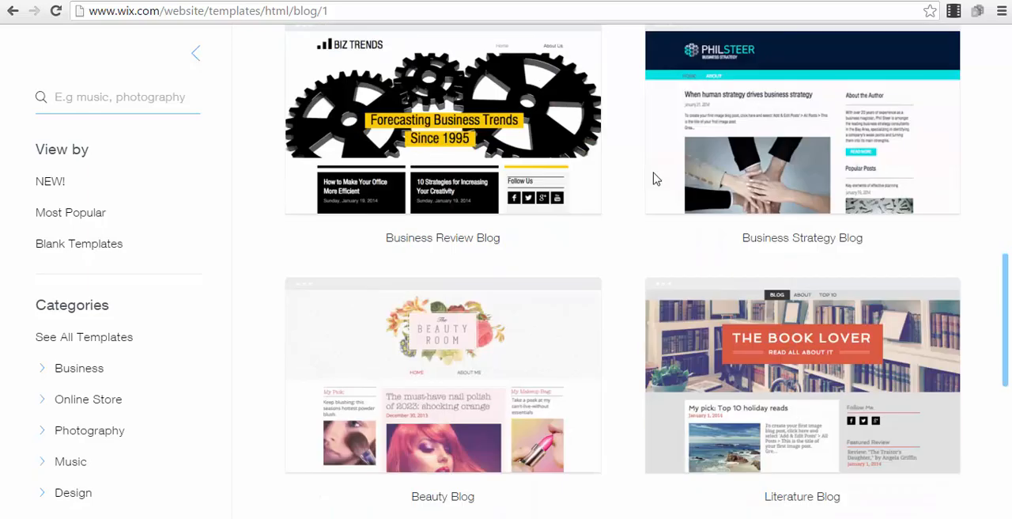
pyautogui.scroll(12, 632, 158)
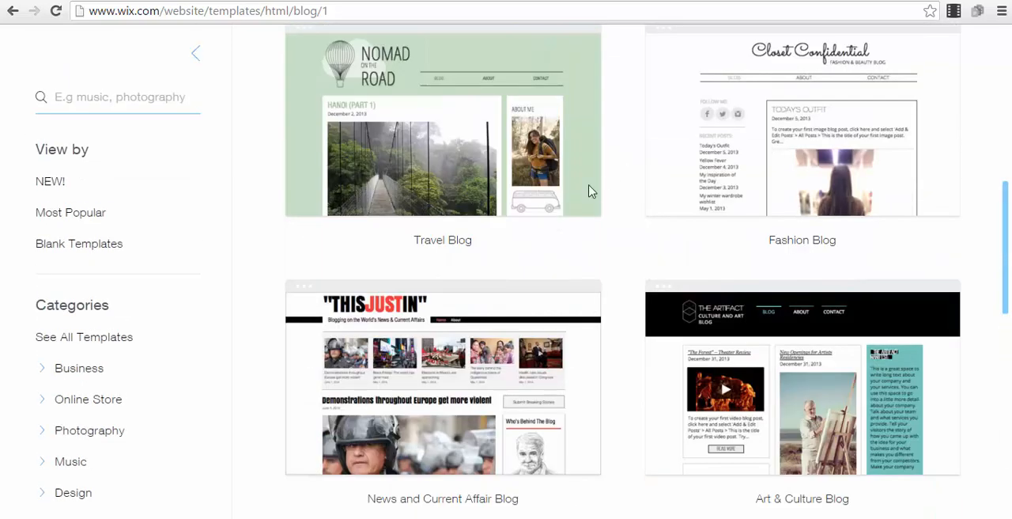
pyautogui.scroll(-6, 601, 182)
pyautogui.scroll(-5, 645, 201)
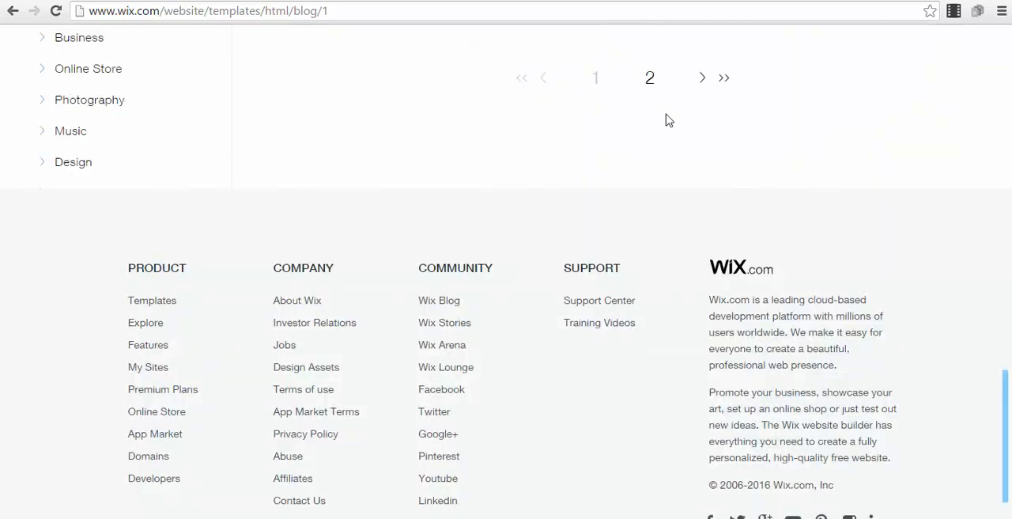
# Go to page 2 of the blog templates and open the Advertising Blog template for editing
pyautogui.click(650, 80)
pyautogui.scroll(-5, 596, 119)
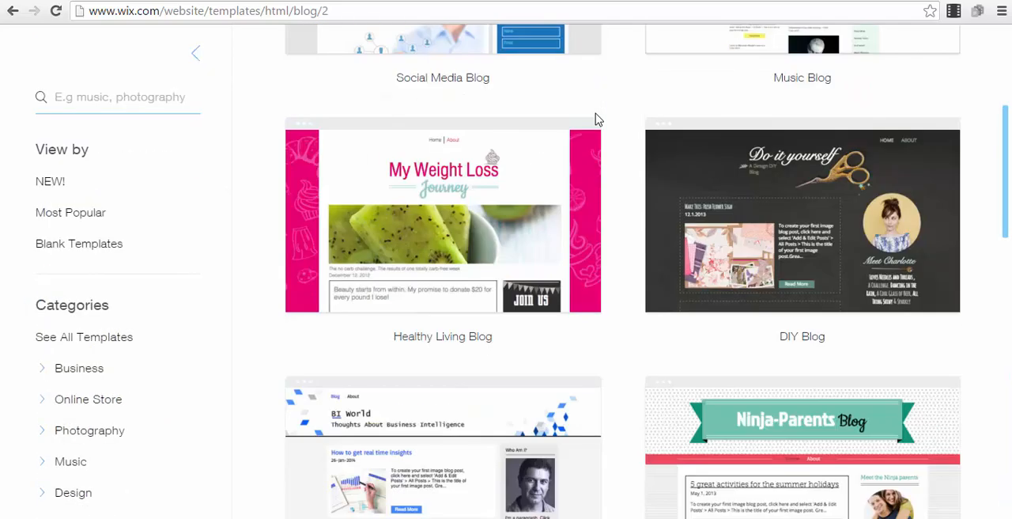
pyautogui.scroll(-8, 696, 153)
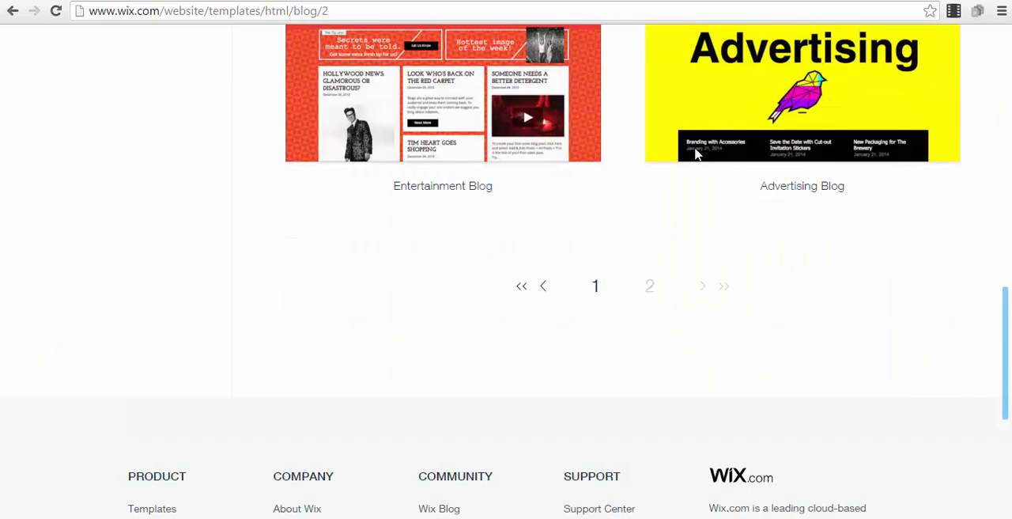
pyautogui.scroll(2, 696, 156)
pyautogui.moveTo(760, 238)
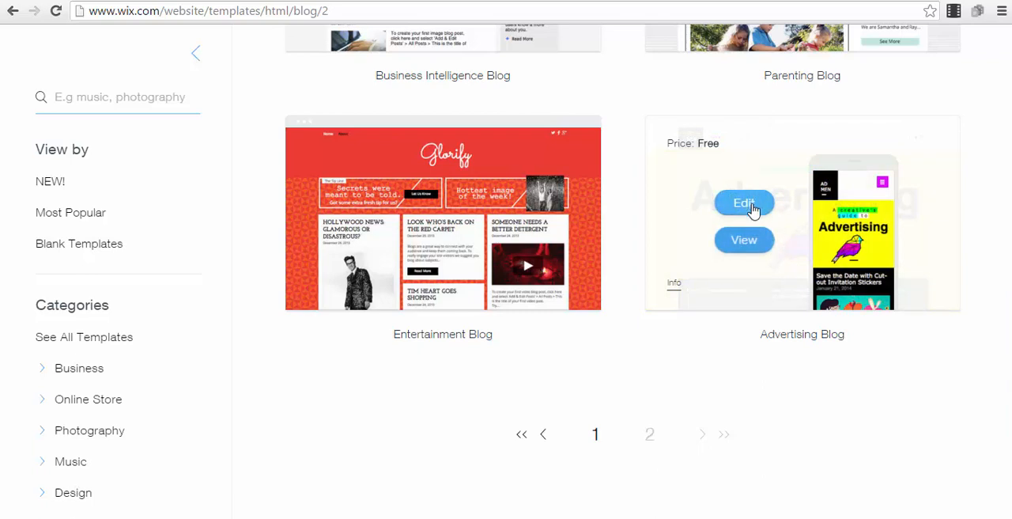
pyautogui.click(753, 209)
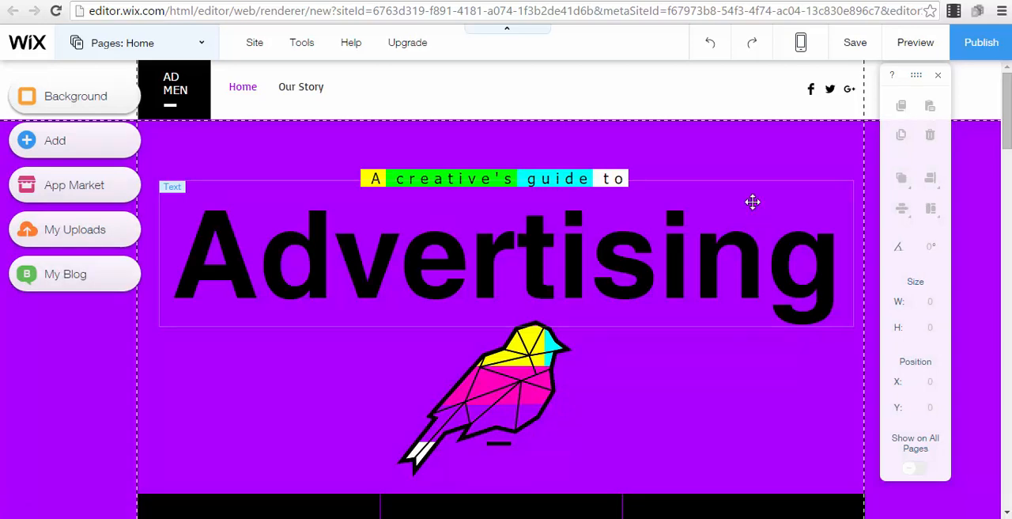
# Examine the template's home page, selecting the blog feed, the purple strip and the Advertising title
pyautogui.scroll(-1, 537, 140)
pyautogui.scroll(-10, 536, 140)
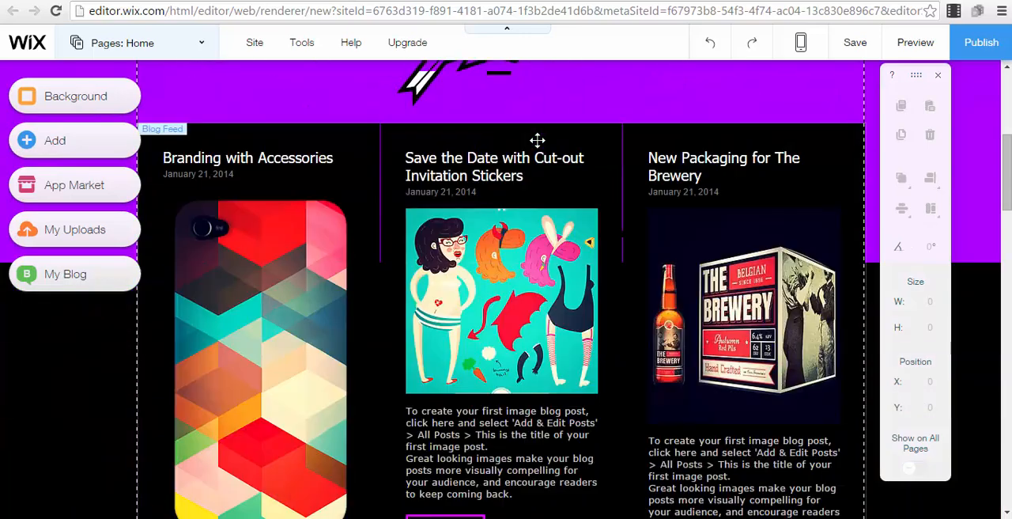
pyautogui.scroll(6, 538, 140)
pyautogui.click(304, 265)
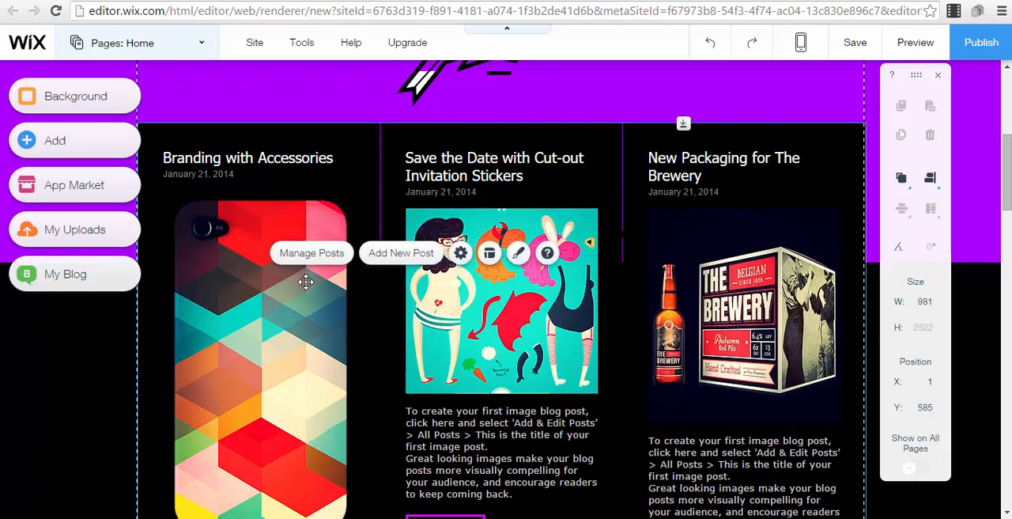
pyautogui.scroll(5, 348, 183)
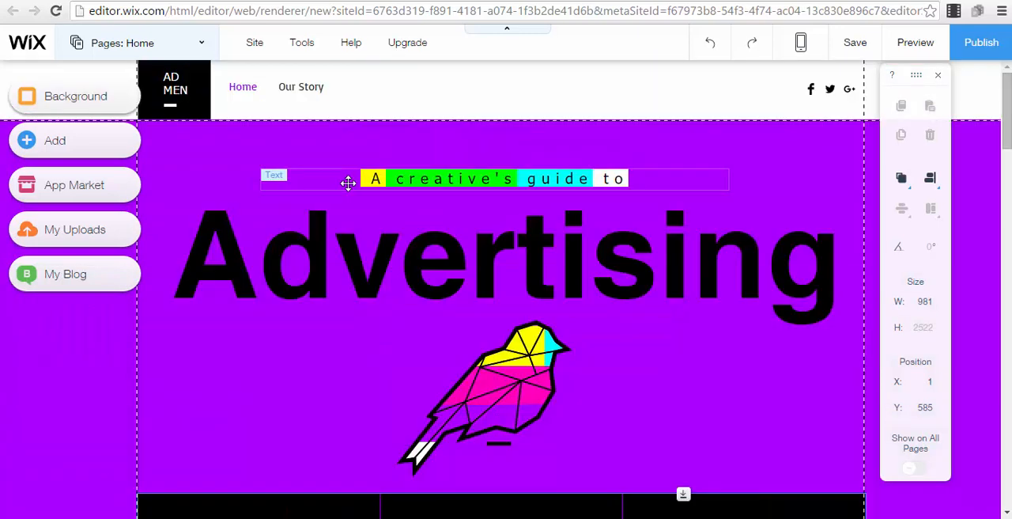
pyautogui.scroll(-4, 517, 258)
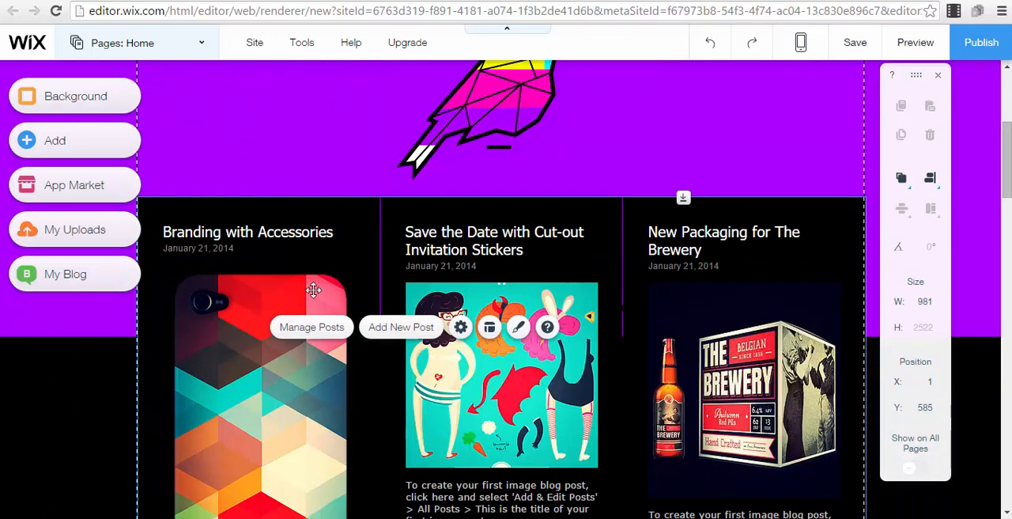
pyautogui.click(587, 149)
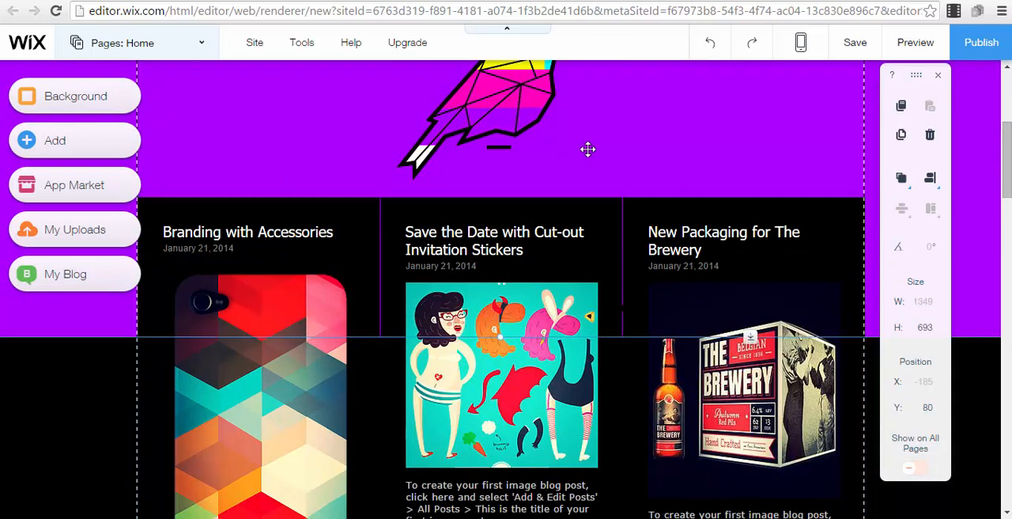
pyautogui.scroll(4, 588, 149)
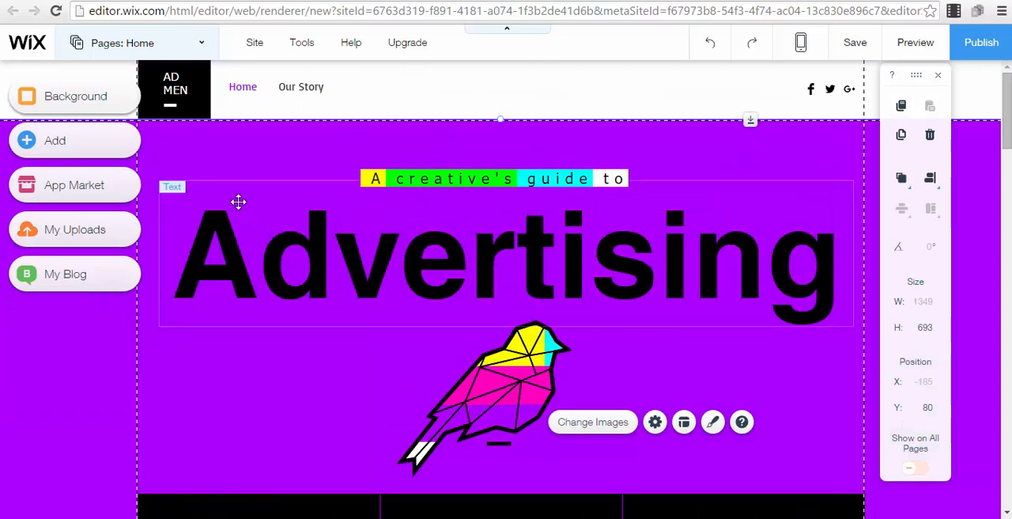
pyautogui.click(232, 262)
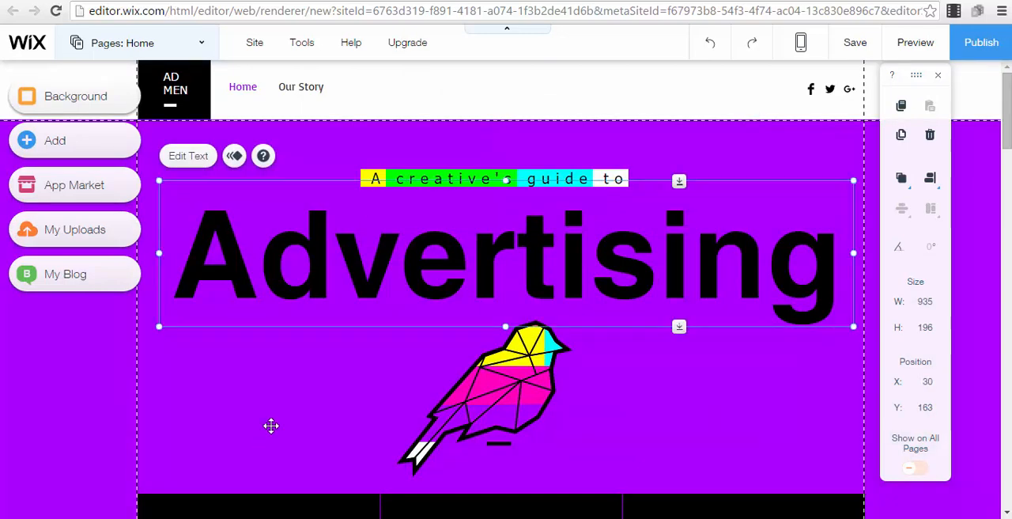
pyautogui.click(272, 425)
pyautogui.scroll(-6, 270, 451)
# Open the post manager of the home page's blog feed, view all posts and close it
pyautogui.click(299, 341)
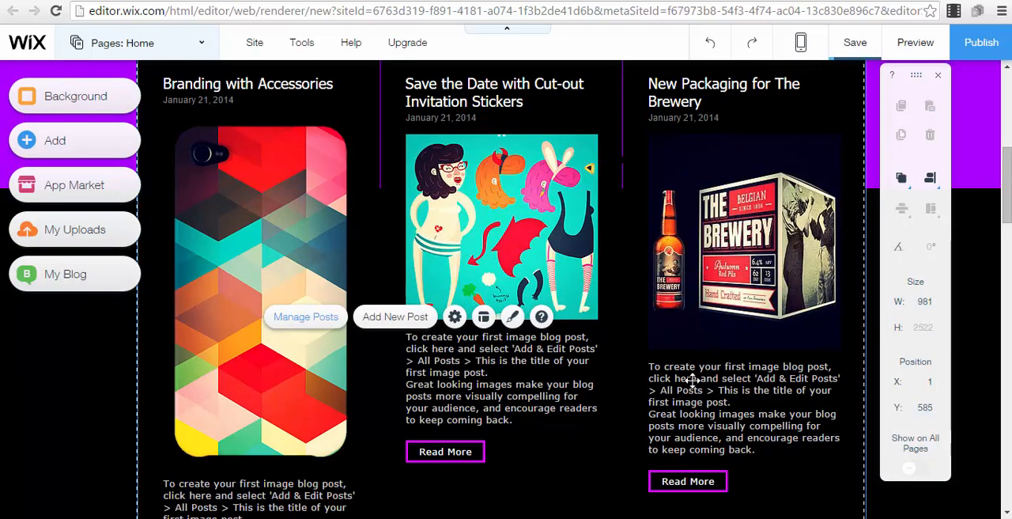
pyautogui.click(313, 317)
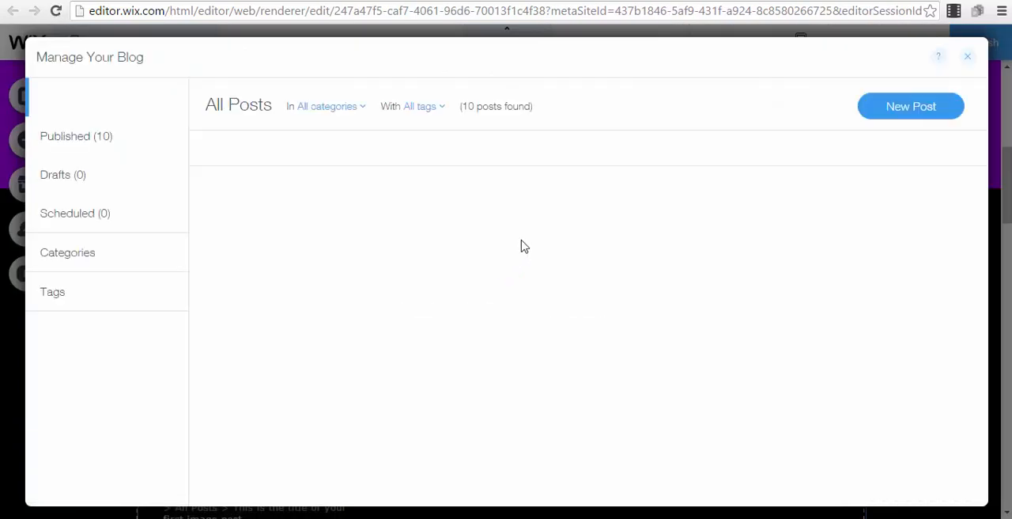
pyautogui.click(967, 54)
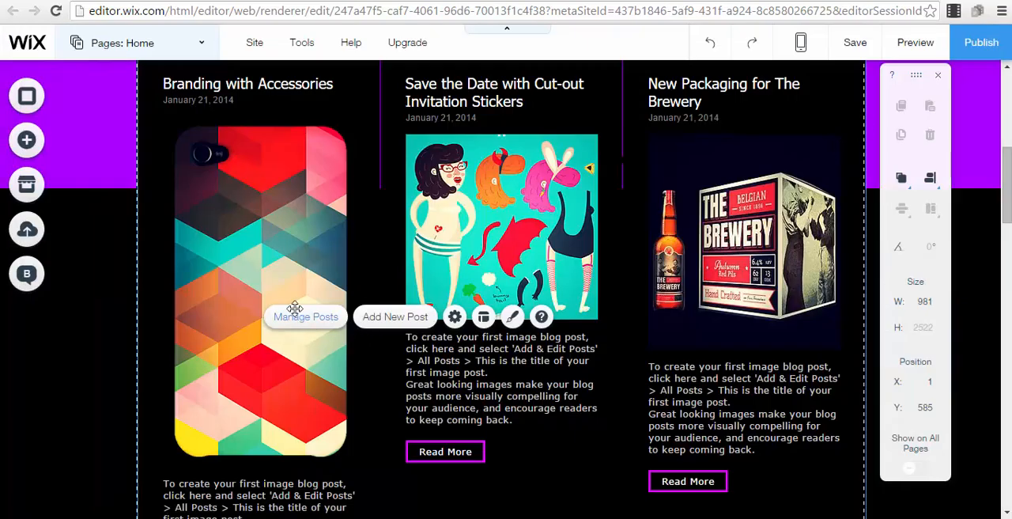
# Leave the editor for the site's dashboard, discarding any unsaved changes
pyautogui.scroll(6, 273, 253)
pyautogui.moveTo(251, 48)
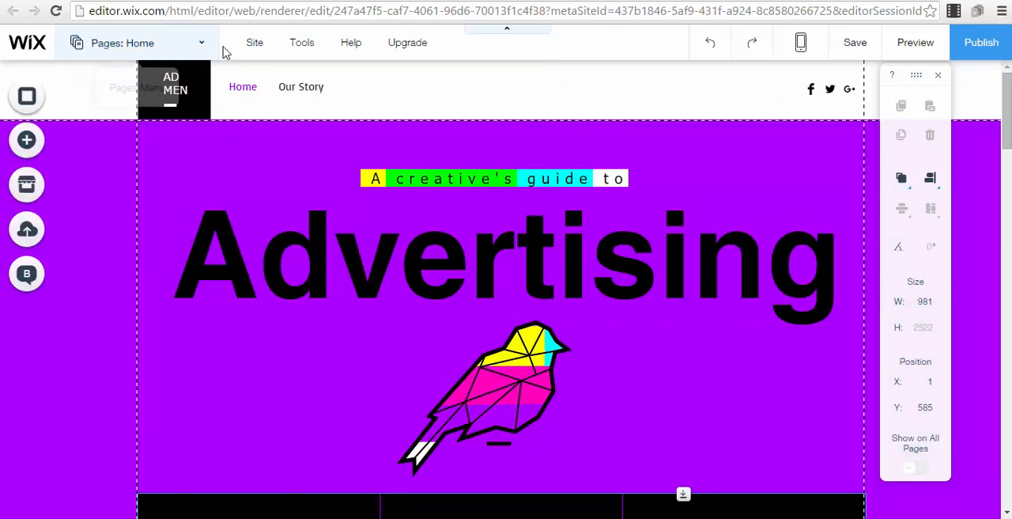
pyautogui.moveTo(332, 46)
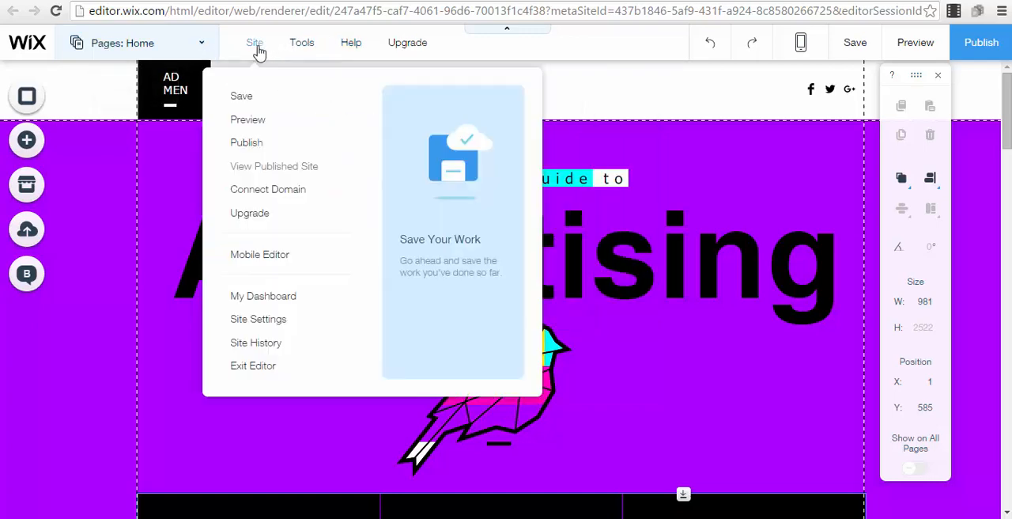
pyautogui.click(256, 301)
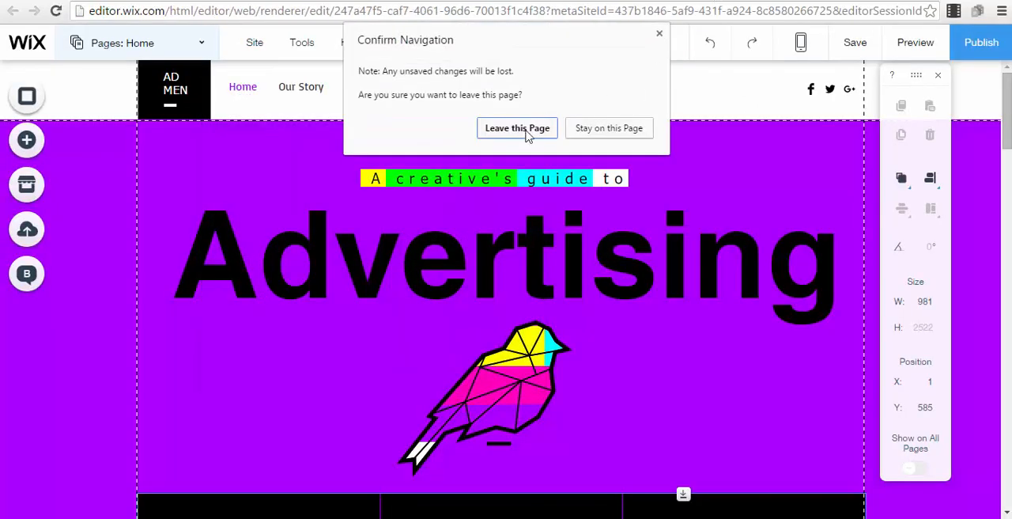
pyautogui.click(527, 132)
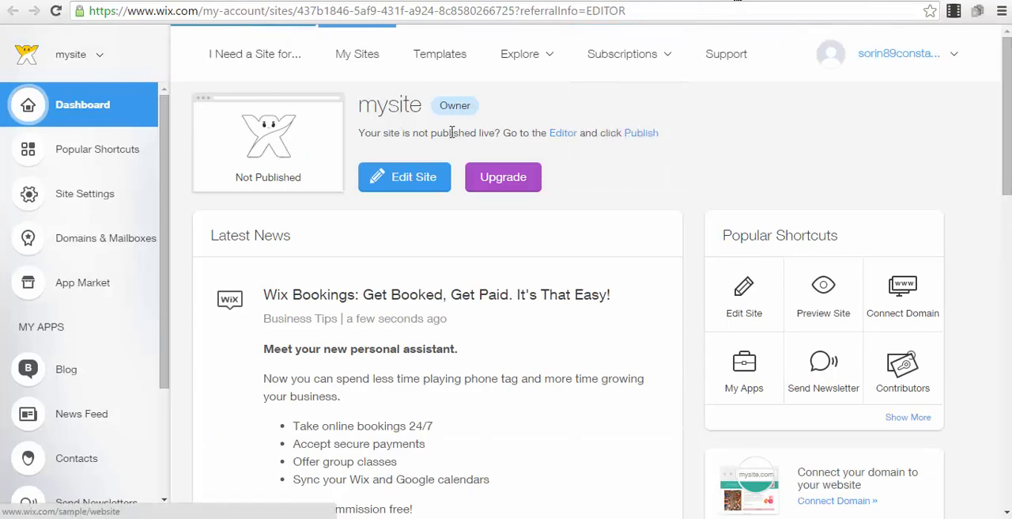
# Return to the choice of website kinds, choose Other and look through the full template collection
pyautogui.click(293, 60)
pyautogui.scroll(-5, 797, 315)
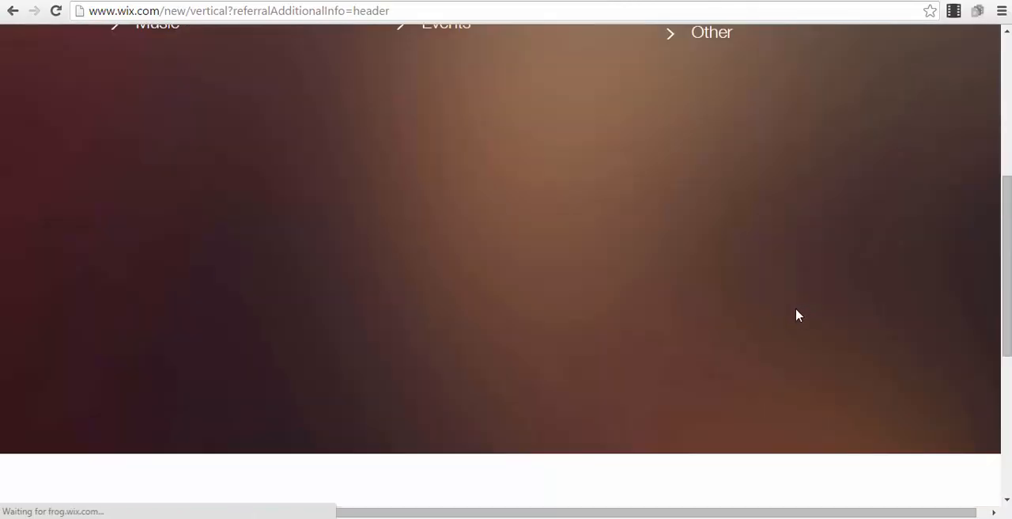
pyautogui.scroll(4, 696, 161)
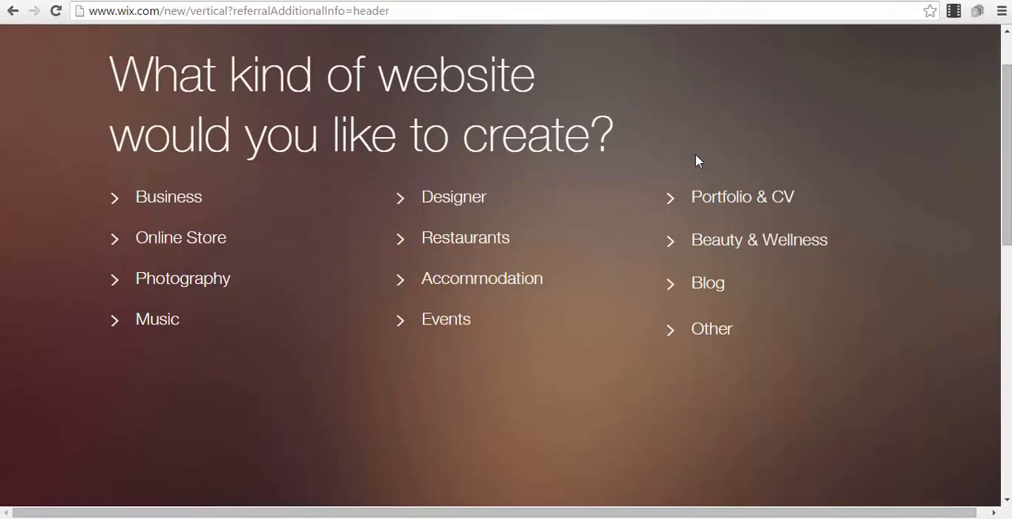
pyautogui.click(709, 329)
pyautogui.scroll(-4, 728, 244)
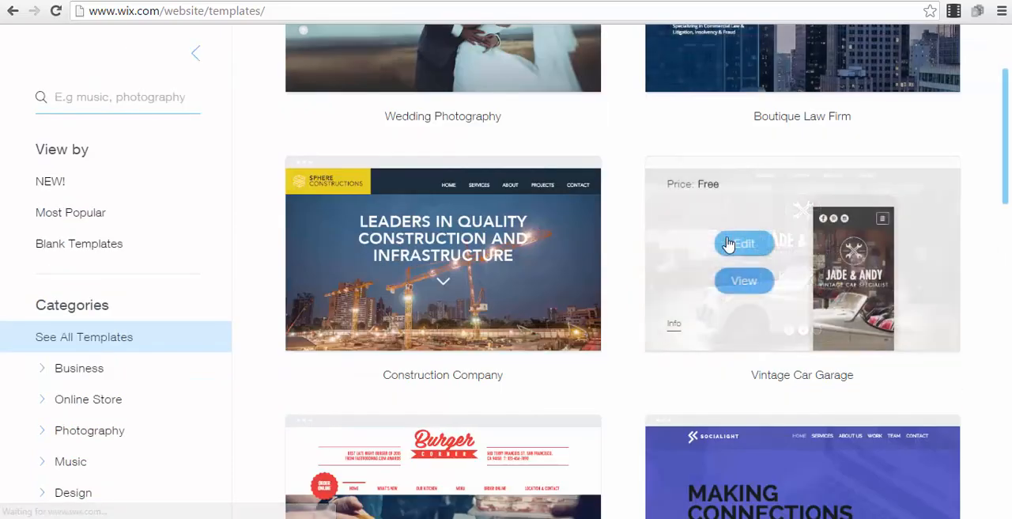
pyautogui.scroll(-4, 626, 175)
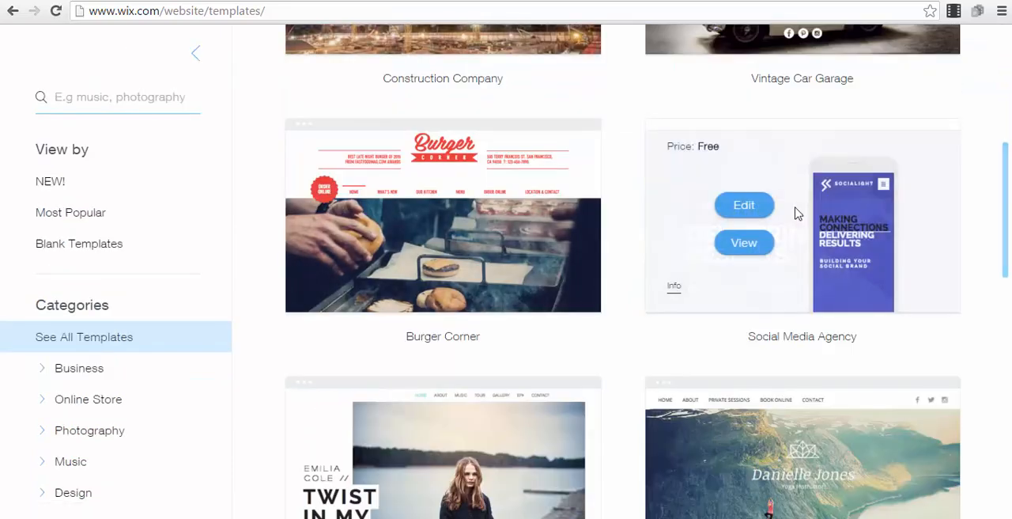
pyautogui.scroll(-5, 783, 213)
pyautogui.scroll(-2, 575, 203)
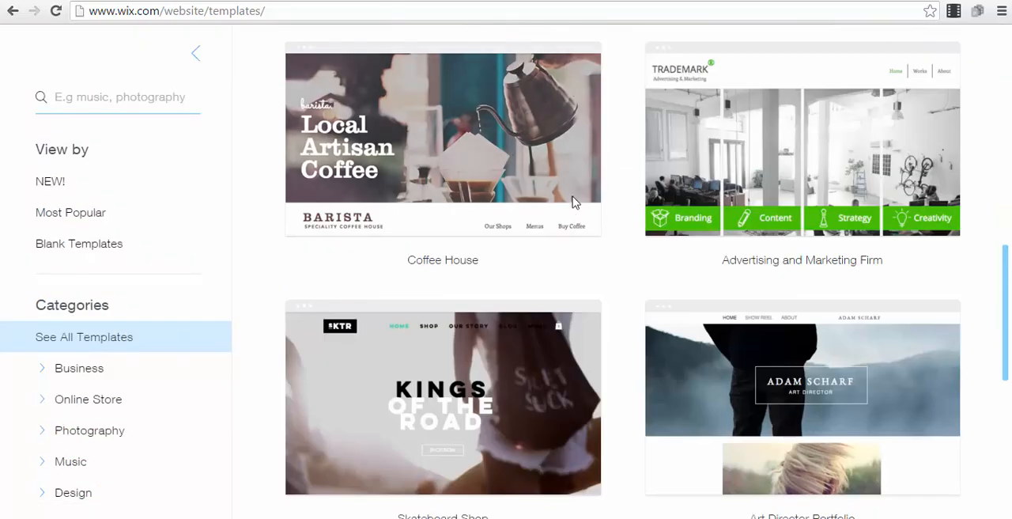
pyautogui.scroll(-4, 575, 203)
pyautogui.scroll(15, 588, 221)
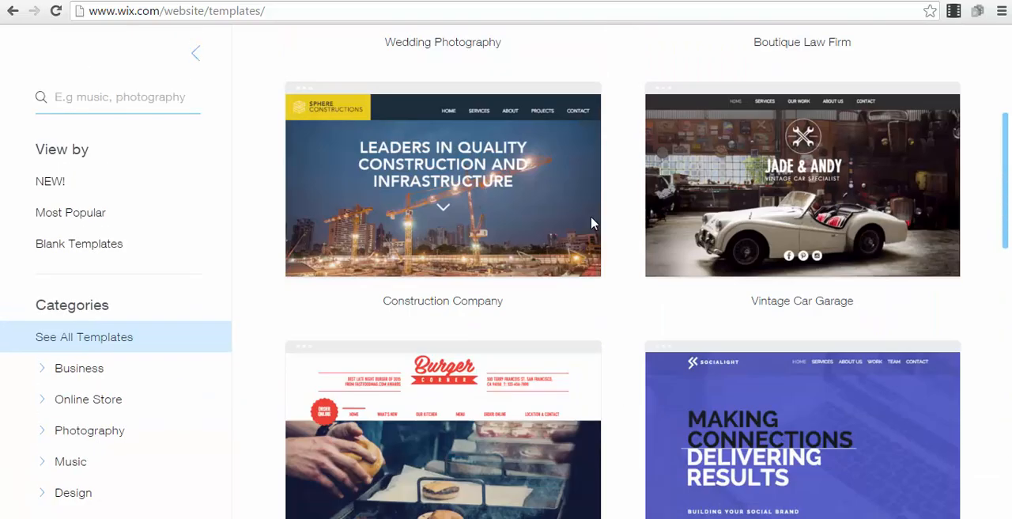
# Go to the second page of the template collection and open the Ice Cream Parlor template for editing
pyautogui.moveTo(565, 240)
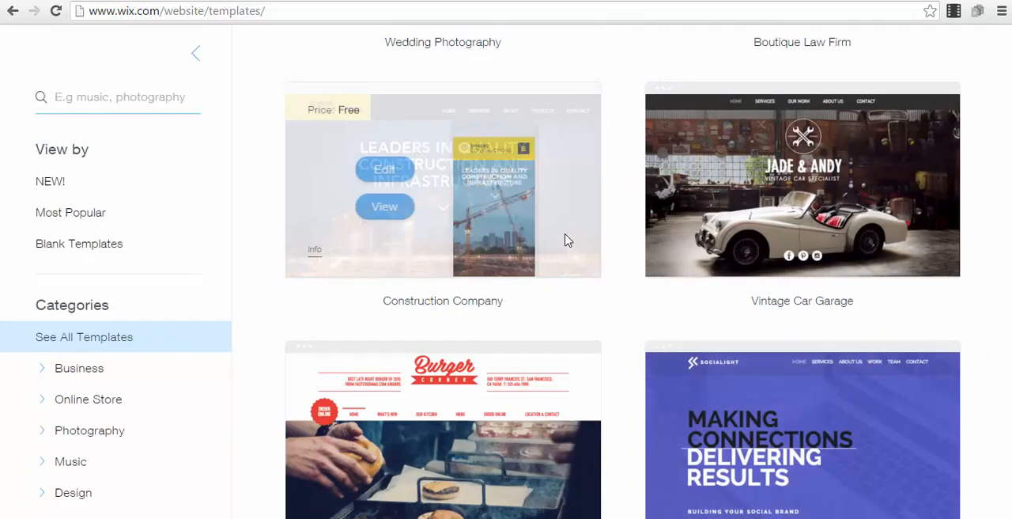
pyautogui.scroll(-18, 566, 239)
pyautogui.scroll(4, 531, 143)
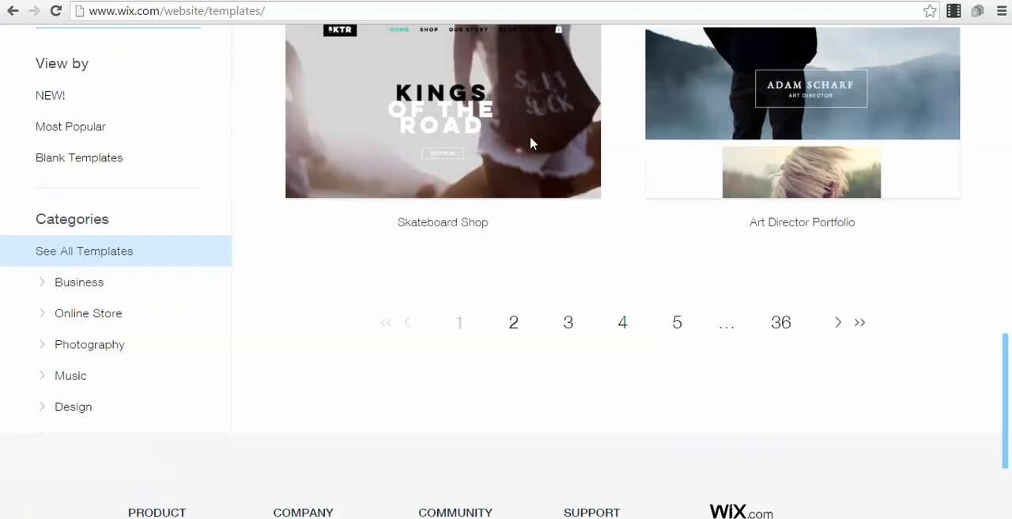
pyautogui.click(513, 326)
pyautogui.moveTo(528, 296)
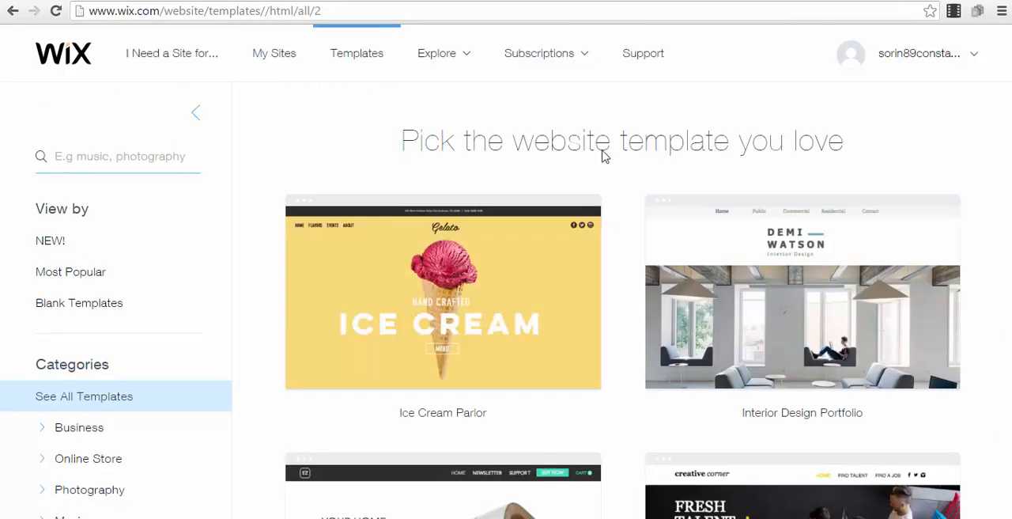
pyautogui.moveTo(506, 307)
pyautogui.click(366, 291)
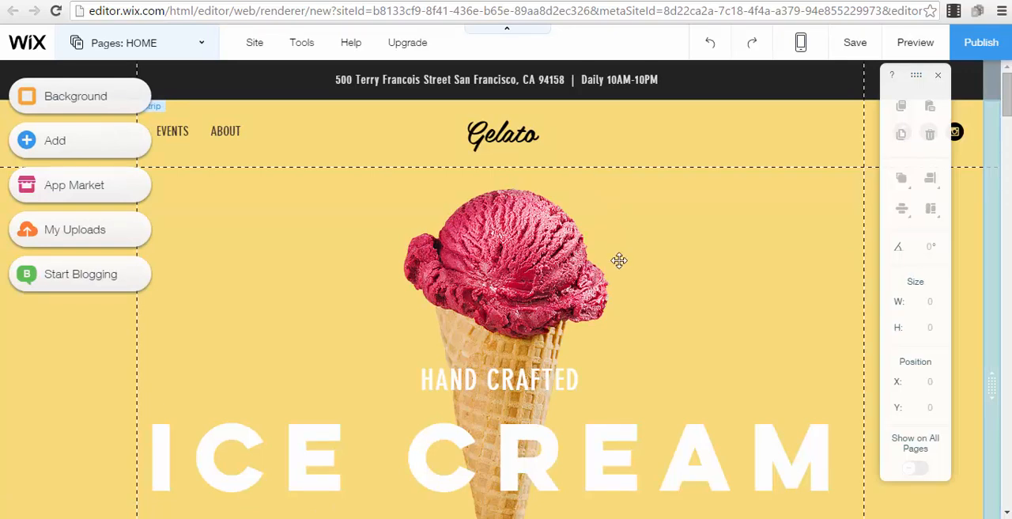
# Delete the scooped ice cream photo and the grouped Our Flavors text from the home page
pyautogui.scroll(-5, 613, 269)
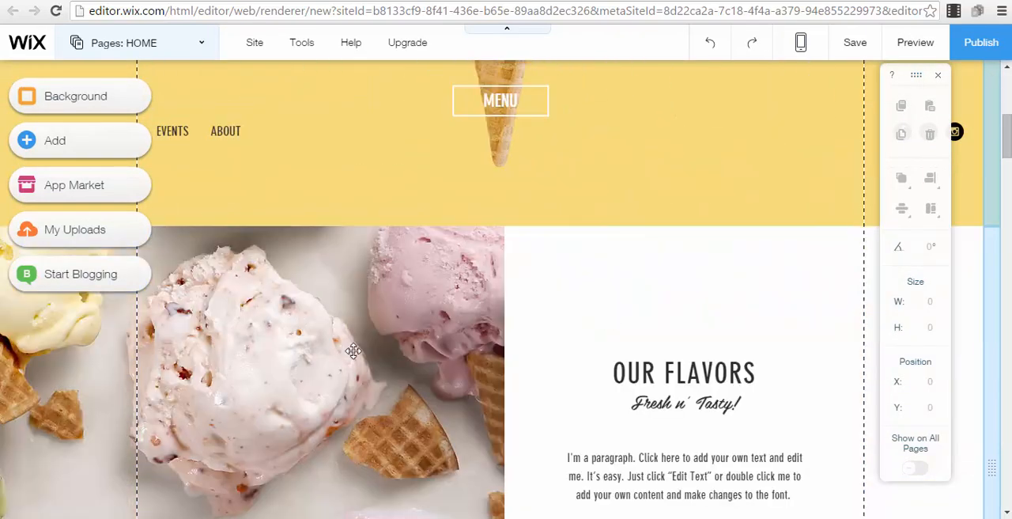
pyautogui.click(480, 256)
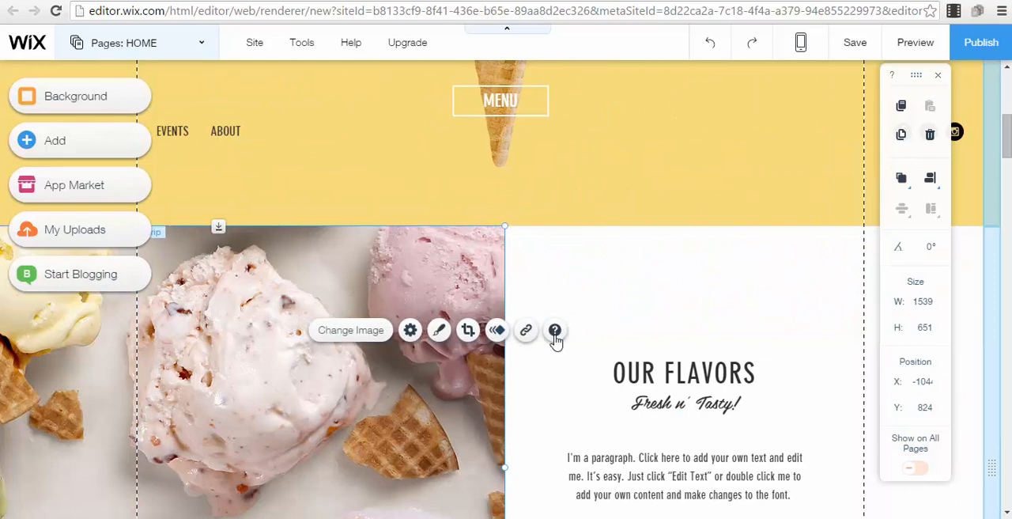
pyautogui.press('Delete')
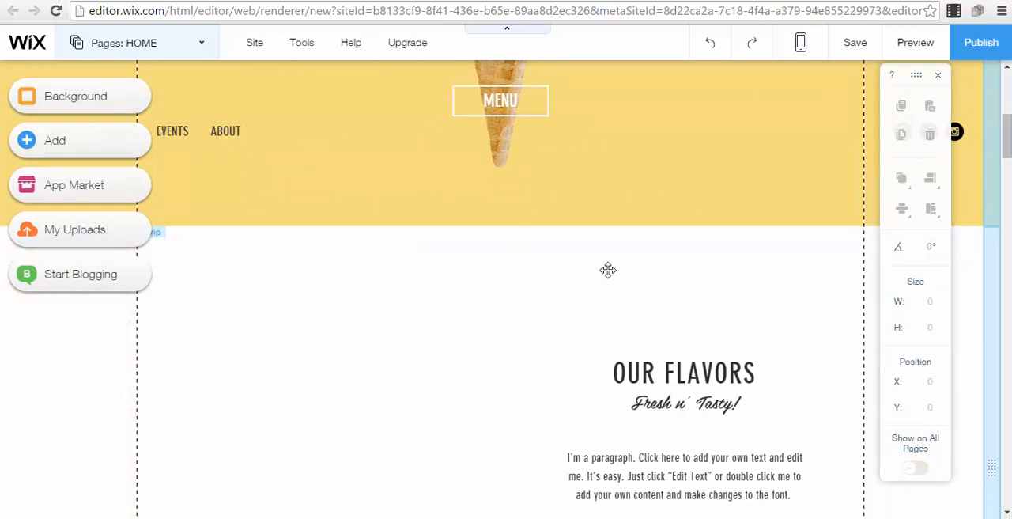
pyautogui.click(709, 392)
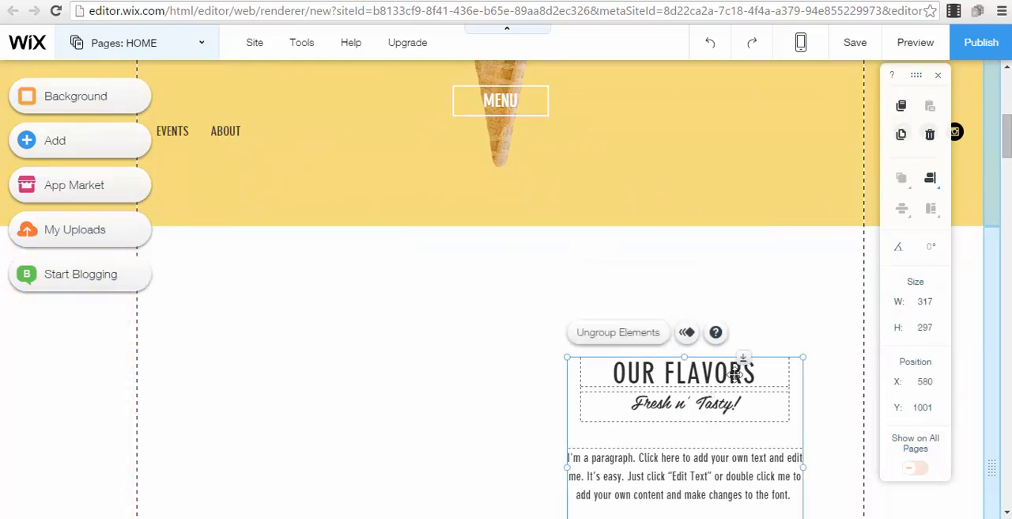
pyautogui.press('Delete')
pyautogui.press('Delete')
# Delete the Dairy Free title, the Enjoy text, the rest of the green strip and the header's navigation menu
pyautogui.click(489, 178)
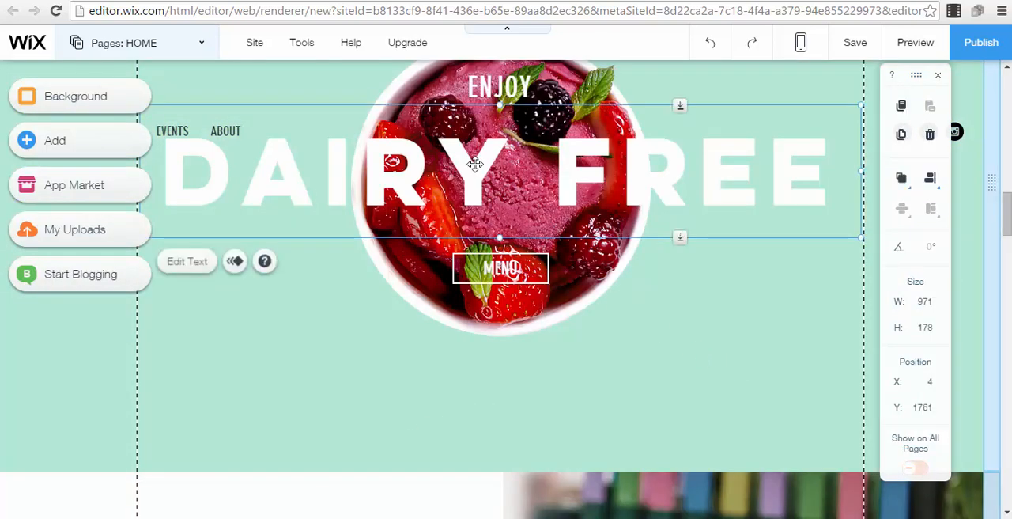
pyautogui.press('Delete')
pyautogui.click(507, 111)
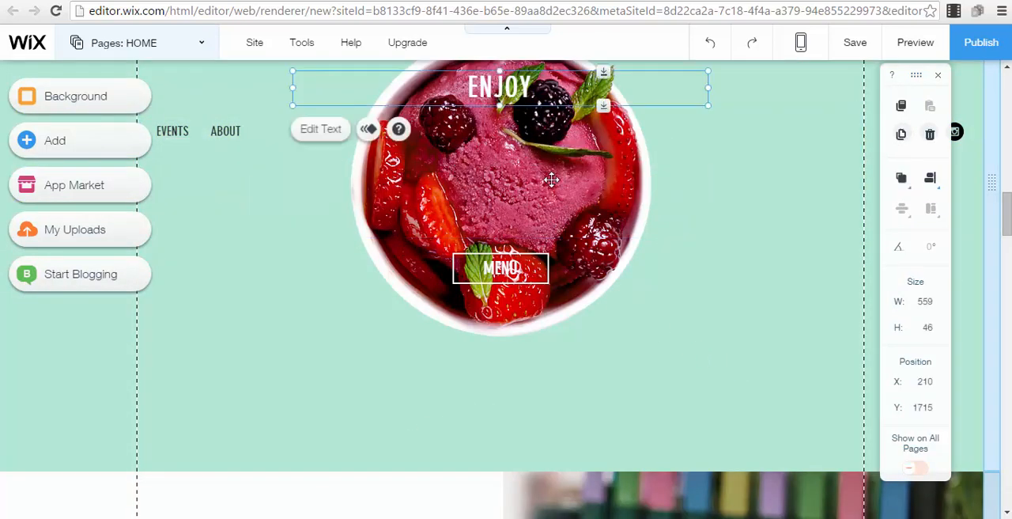
pyautogui.press('Delete')
pyautogui.press('Delete')
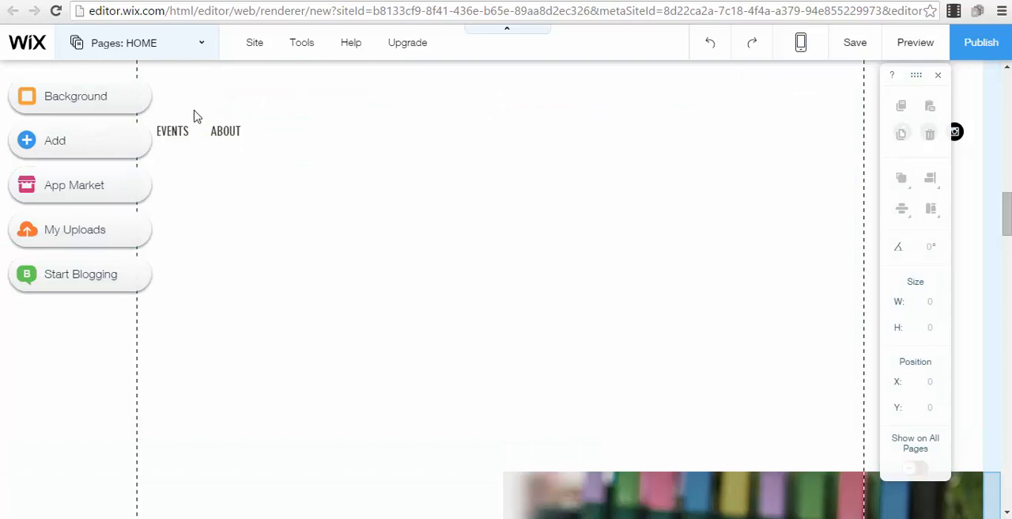
pyautogui.click(283, 141)
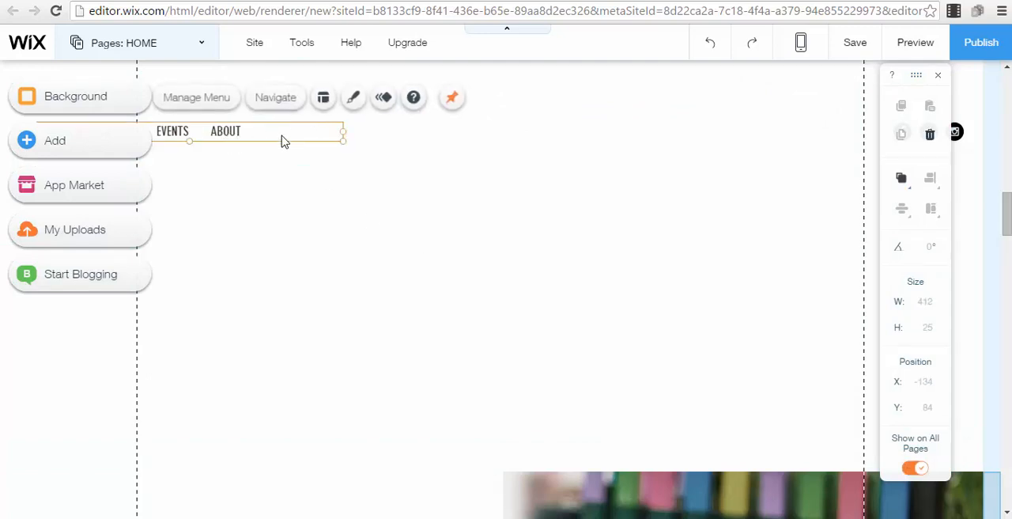
pyautogui.press('Delete')
# Delete the photo of colored chairs beside Our Place and the pink catering and events strip
pyautogui.scroll(-5, 476, 228)
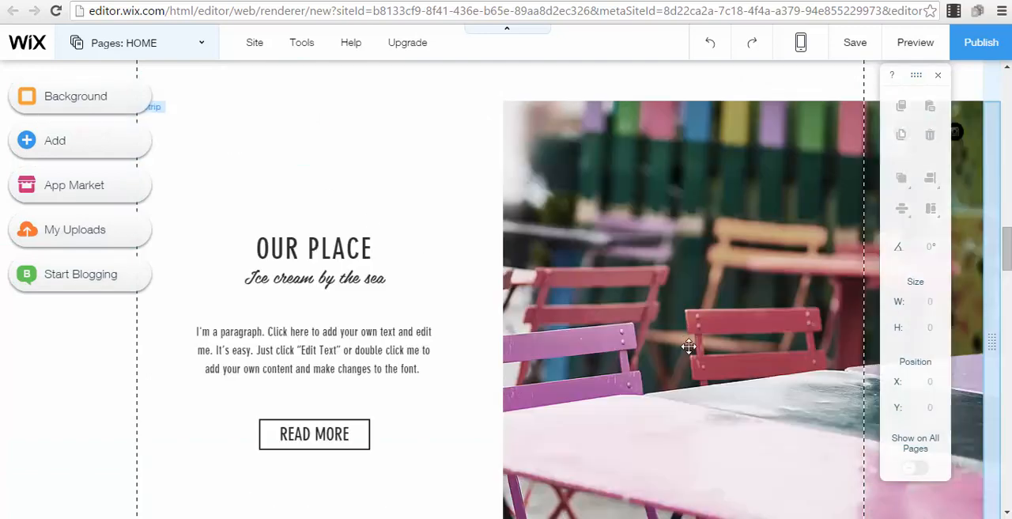
pyautogui.click(681, 305)
pyautogui.press('Delete')
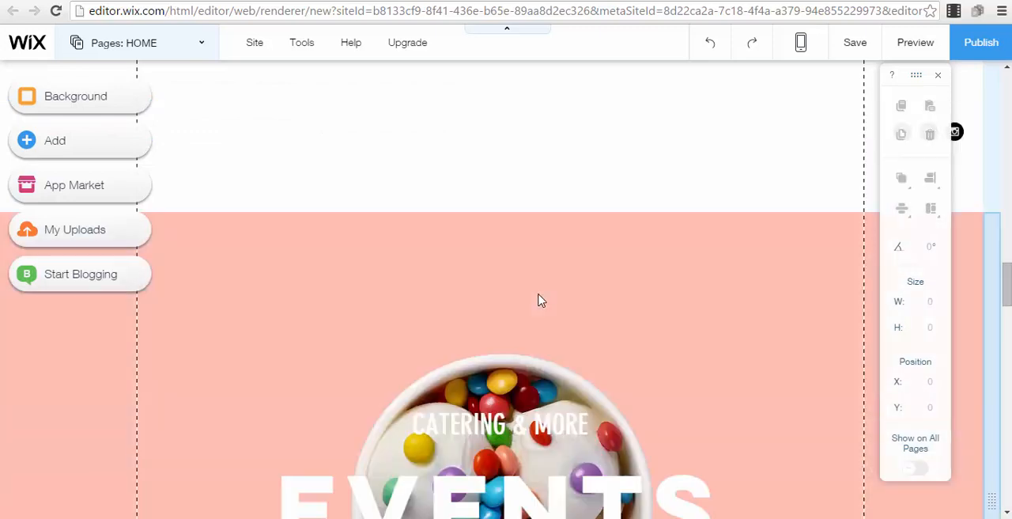
pyautogui.click(538, 290)
pyautogui.press('Delete')
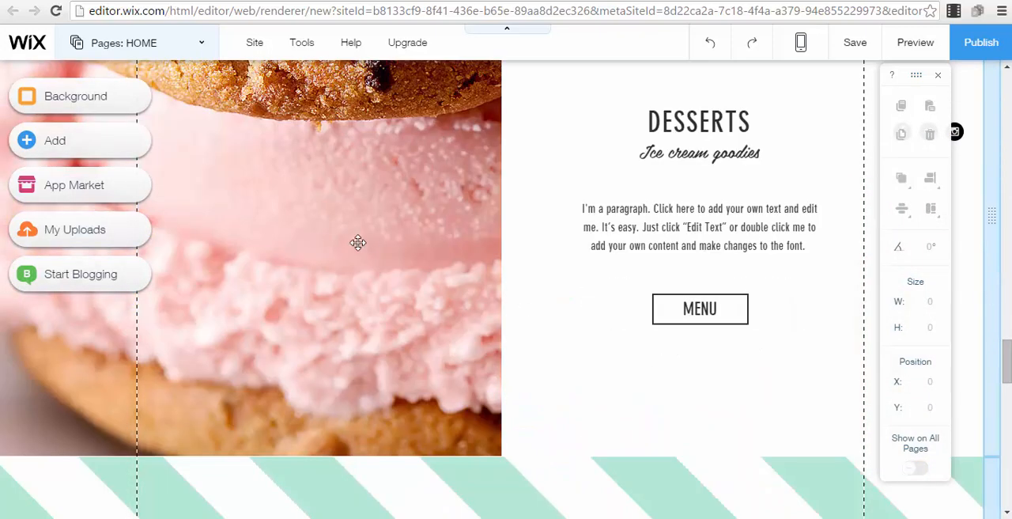
# Clear the Desserts section by deleting its photo, MENU button, paragraph, title and Ice cream goodies subtitle
pyautogui.click(358, 243)
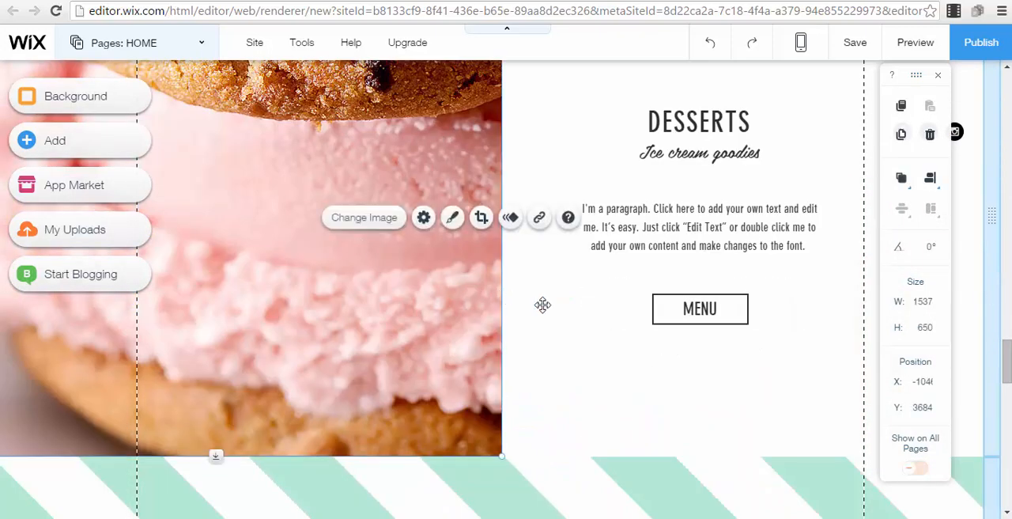
pyautogui.press('Delete')
pyautogui.click(672, 309)
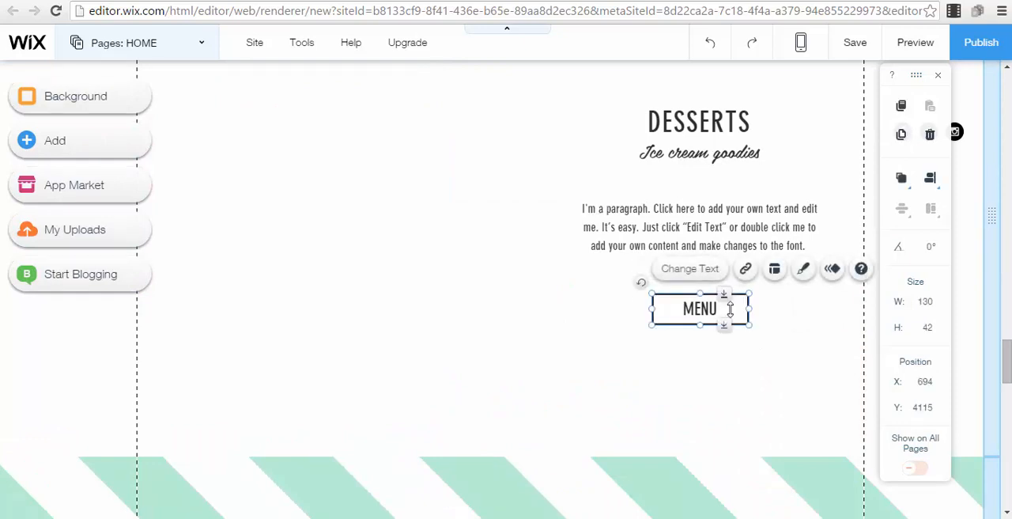
pyautogui.press('Delete')
pyautogui.click(633, 209)
pyautogui.press('Delete')
pyautogui.click(696, 129)
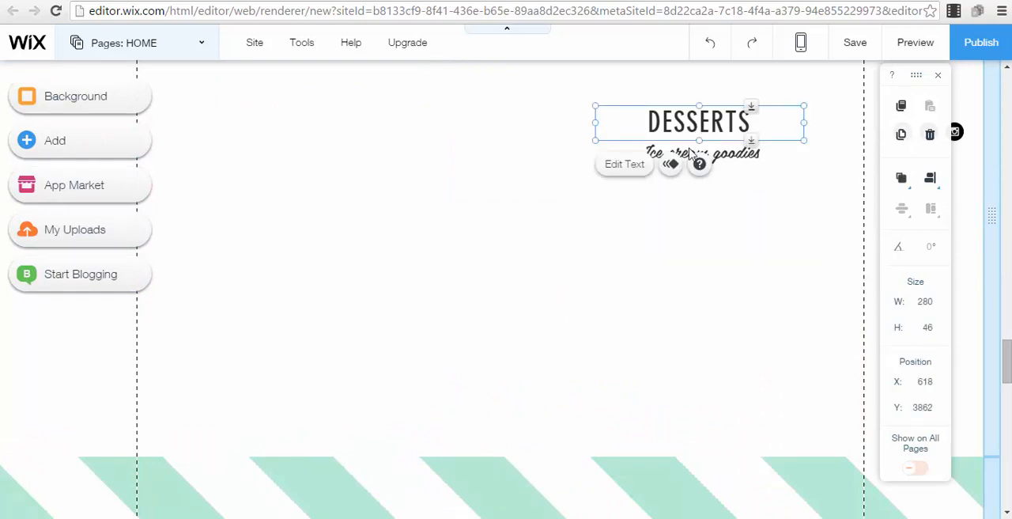
pyautogui.press('Delete')
pyautogui.click(699, 151)
pyautogui.press('Delete')
# Delete the photo gallery near the end of the home page
pyautogui.scroll(-4, 471, 262)
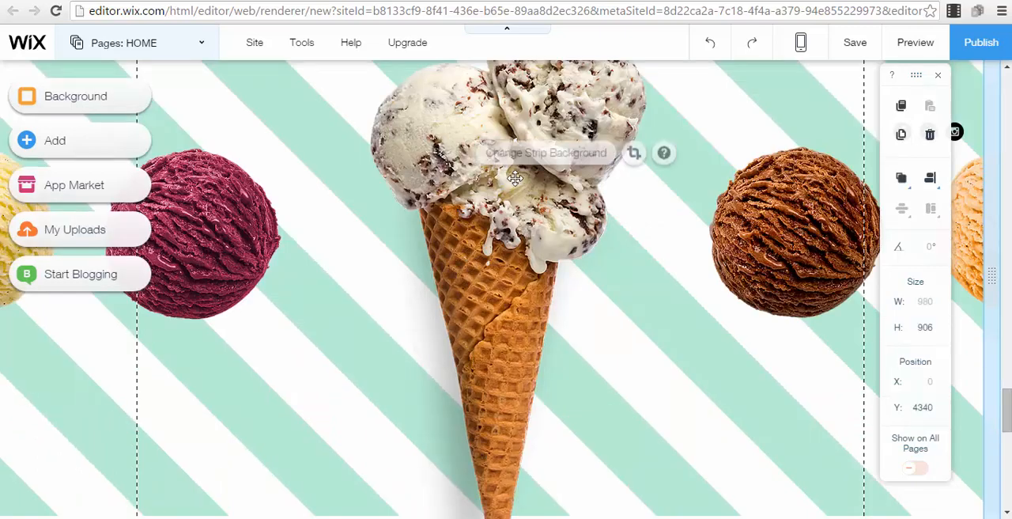
pyautogui.scroll(-6, 603, 284)
pyautogui.click(604, 285)
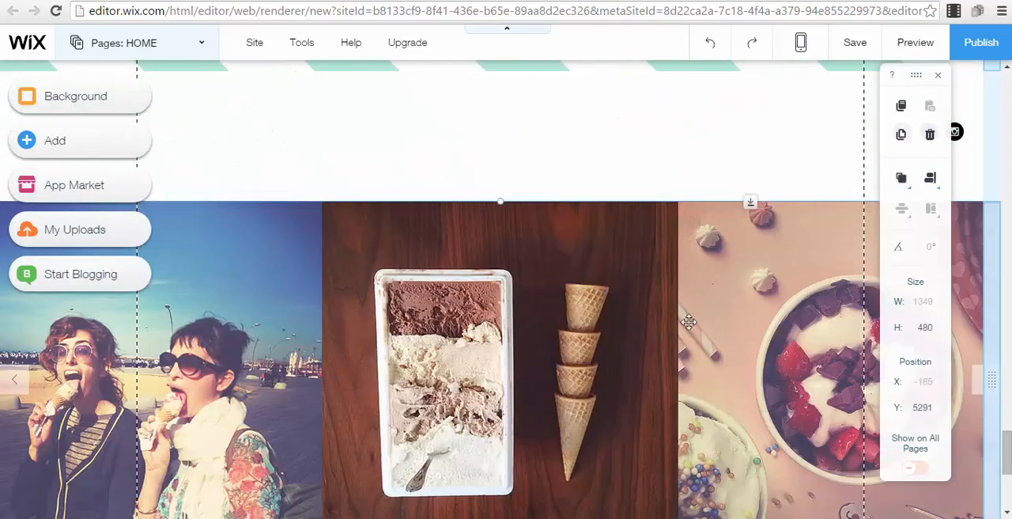
pyautogui.press('Delete')
pyautogui.click(766, 328)
pyautogui.scroll(5, 451, 210)
pyautogui.scroll(20, 700, 278)
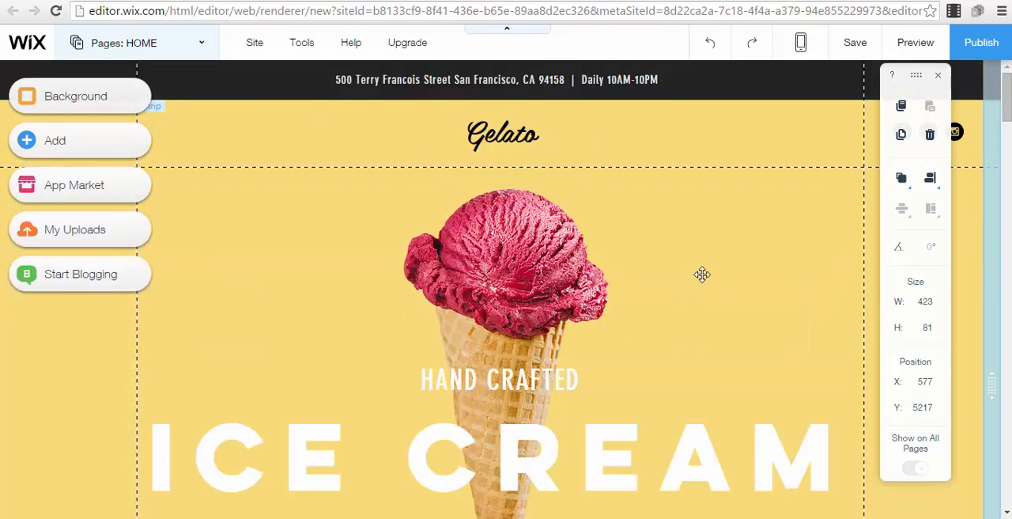
# Delete the Ice Cream title, the Hand Crafted text and the cone picture from the yellow strip
pyautogui.click(606, 457)
pyautogui.press('Delete')
pyautogui.click(503, 373)
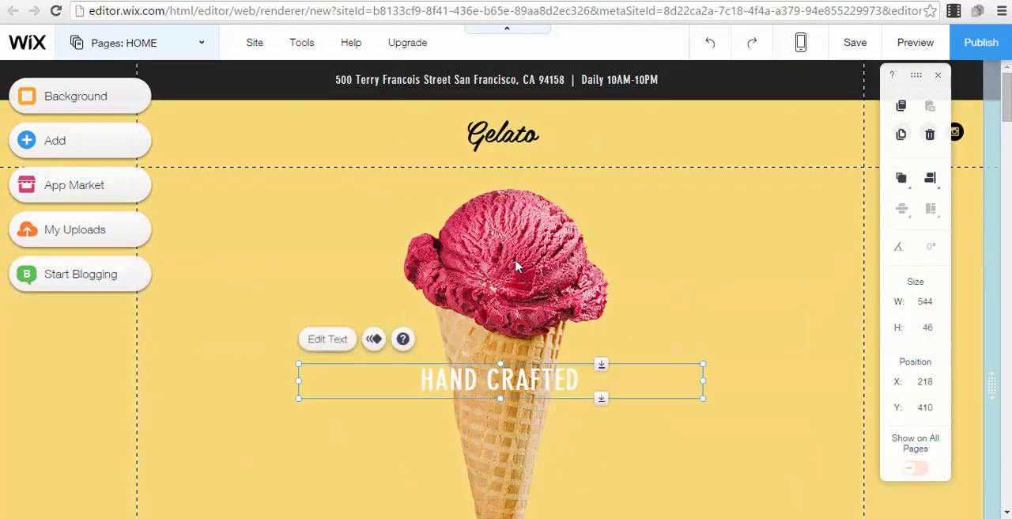
pyautogui.press('Delete')
pyautogui.click(515, 261)
pyautogui.press('Delete')
# Replace the Gelato site title in the header with "FREE Webinar"
pyautogui.click(502, 136)
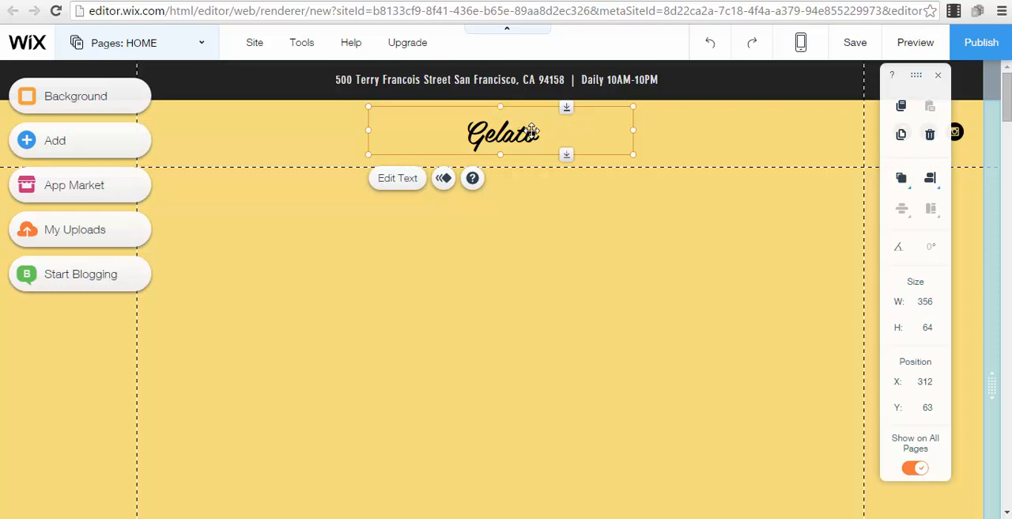
pyautogui.press('Delete')
pyautogui.doubleClick(472, 130)
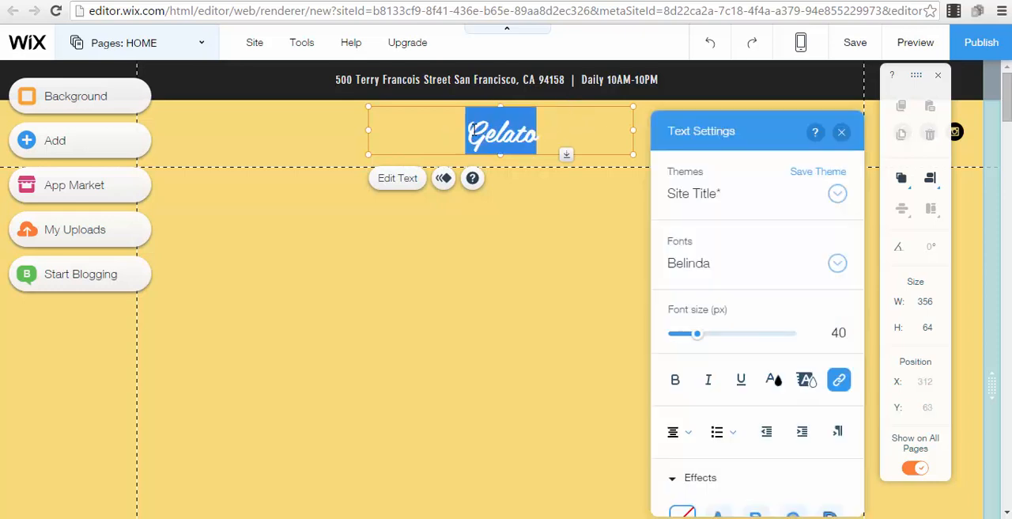
pyautogui.write('FR')
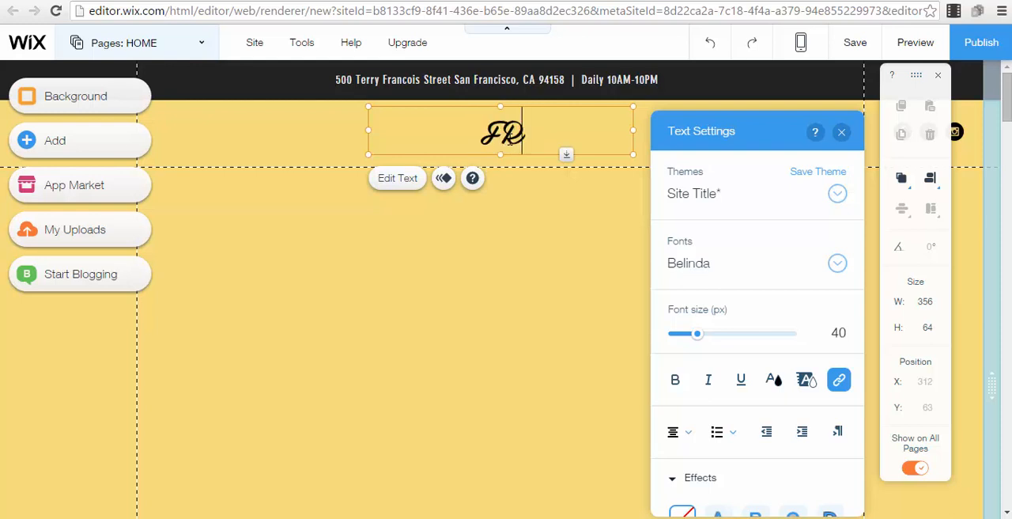
pyautogui.write('EE Webinar')
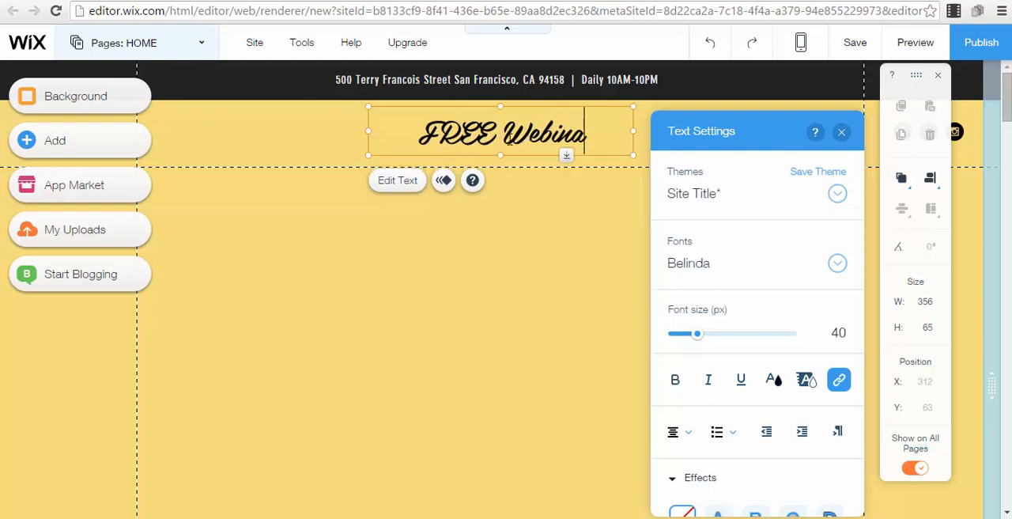
pyautogui.click(474, 245)
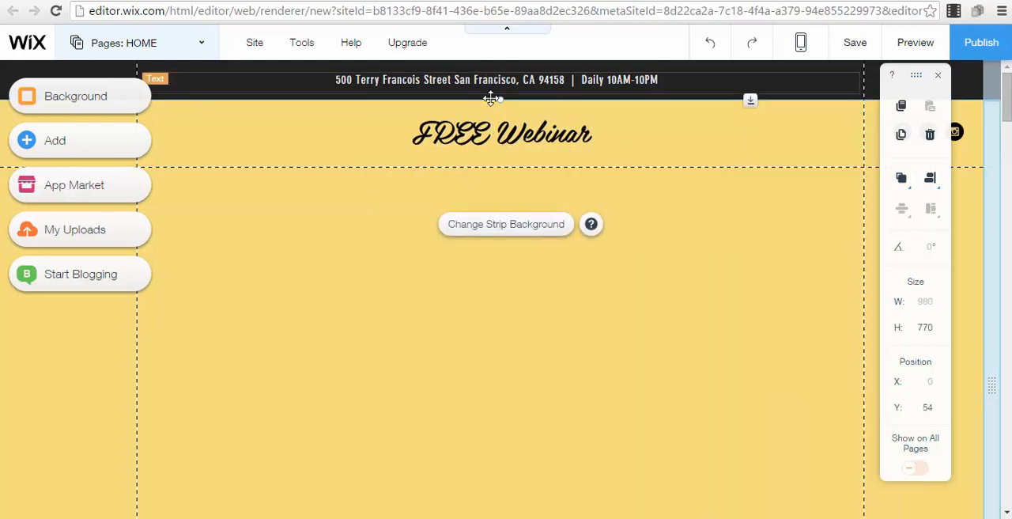
# Format the FREE Webinar title in bold Brandon Grotesque with a font size of 51 px
pyautogui.click(505, 133)
pyautogui.doubleClick(507, 133)
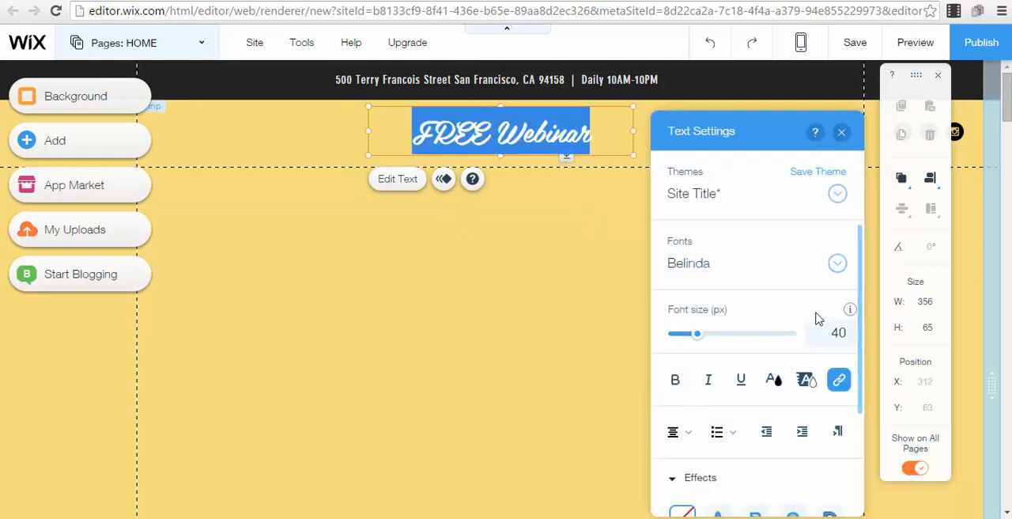
pyautogui.click(838, 264)
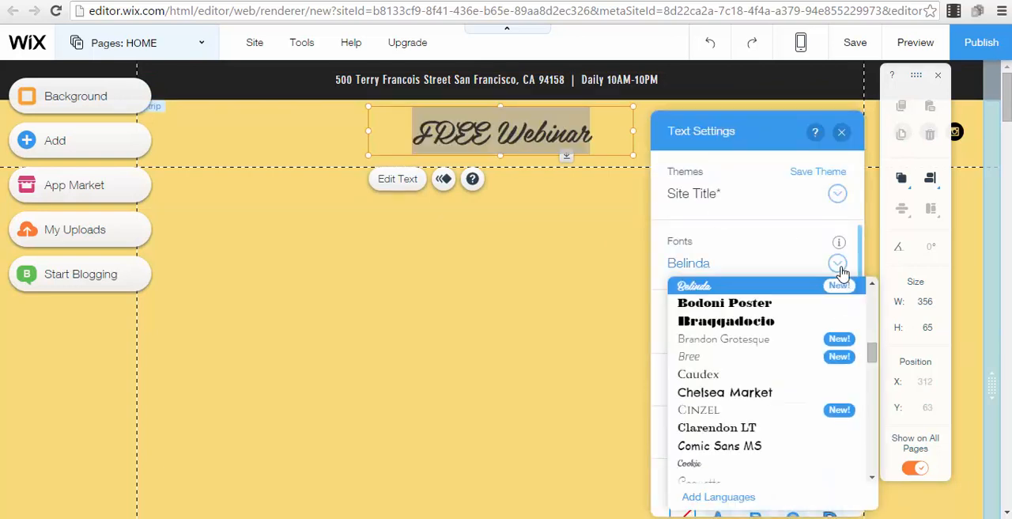
pyautogui.click(728, 348)
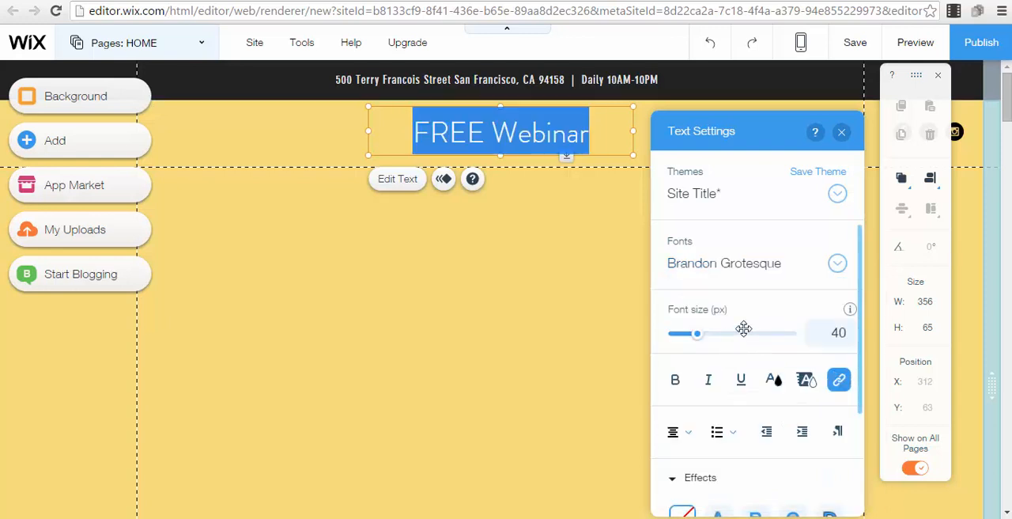
pyautogui.click(683, 390)
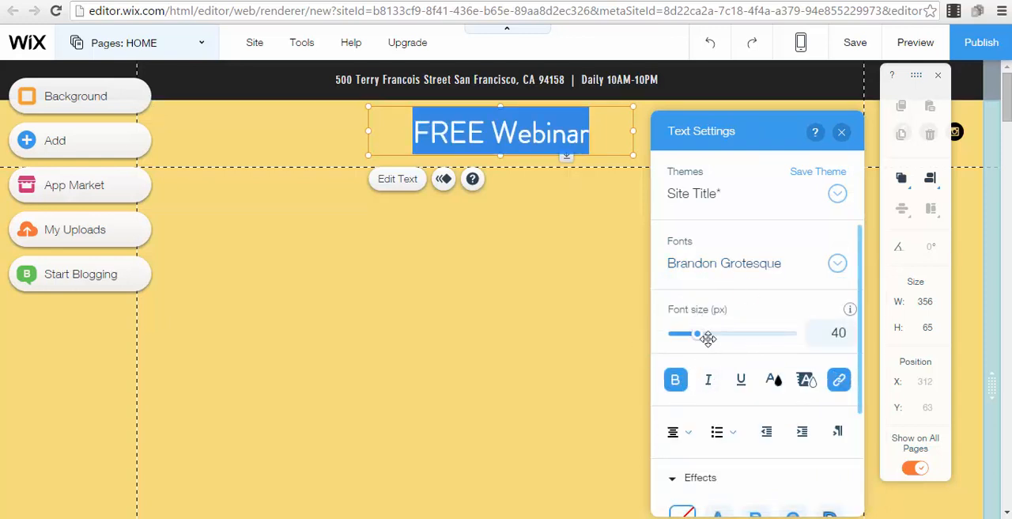
pyautogui.moveTo(703, 341)
pyautogui.mouseDown()
pyautogui.moveTo(716, 341)
pyautogui.moveTo(703, 339)
pyautogui.mouseUp()
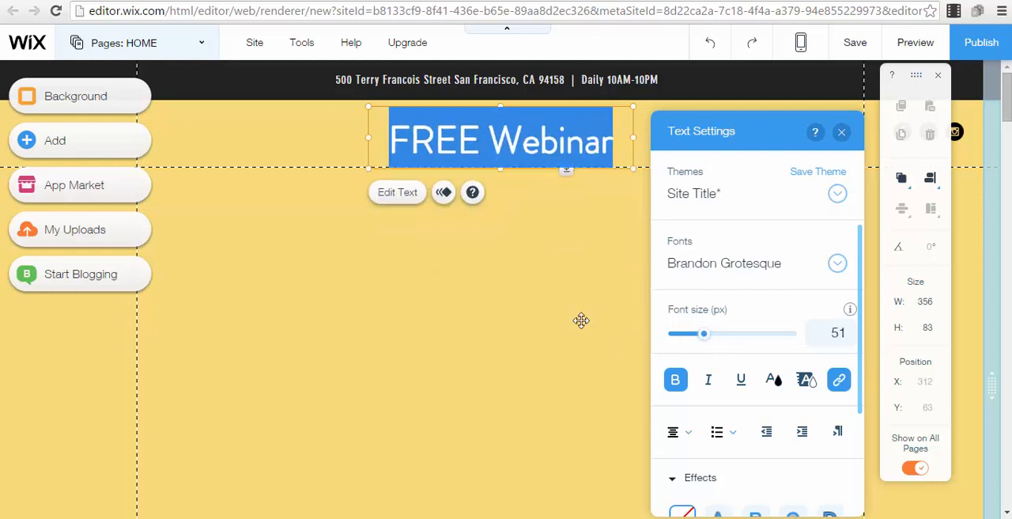
pyautogui.click(505, 233)
# Delete the address and opening-hours line from the black header bar and open the collection of text elements to add
pyautogui.click(477, 79)
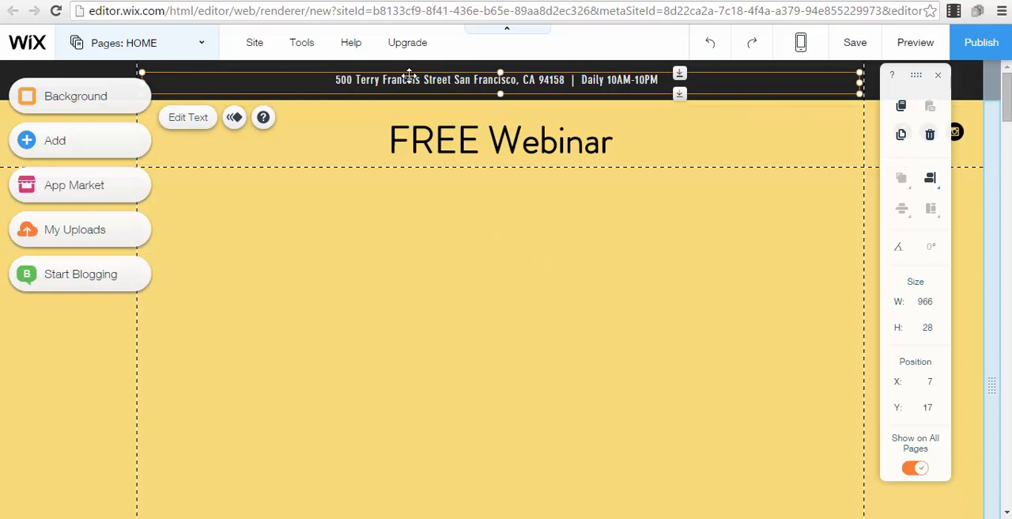
pyautogui.press('Delete')
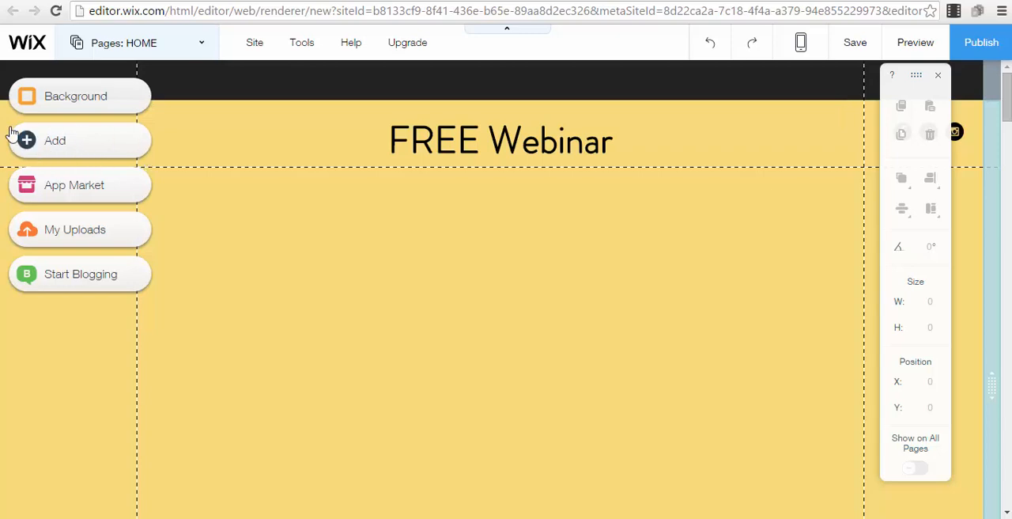
pyautogui.click(91, 141)
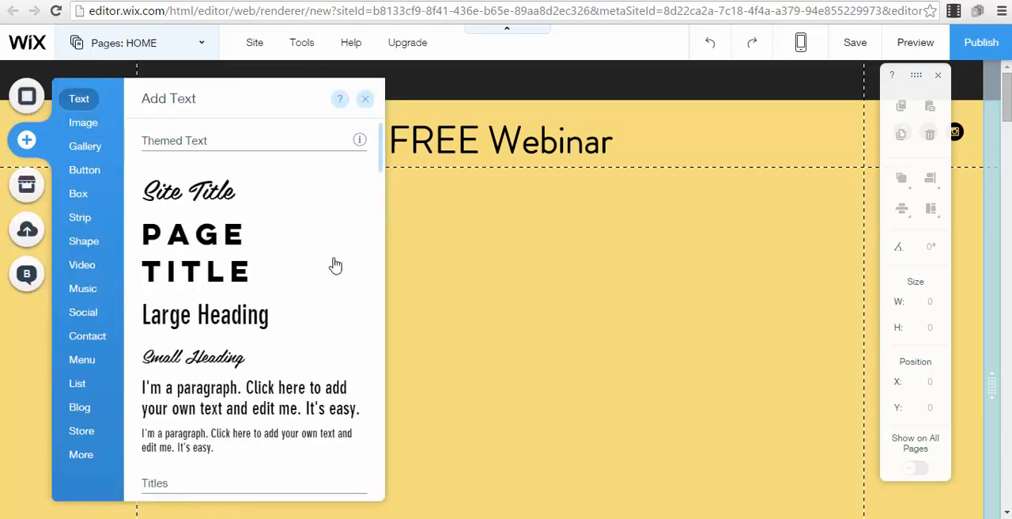
pyautogui.scroll(-3, 205, 237)
pyautogui.scroll(-2, 176, 211)
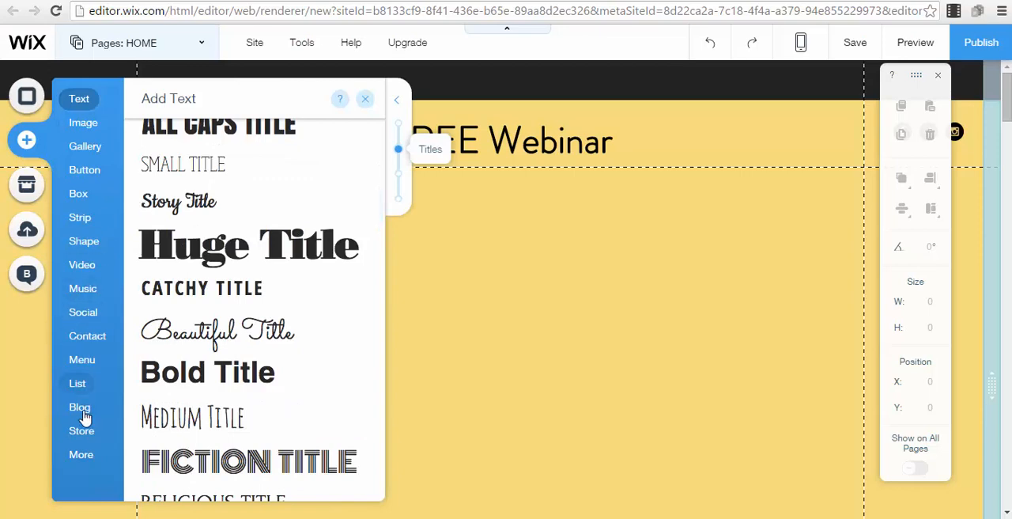
pyautogui.moveTo(100, 155)
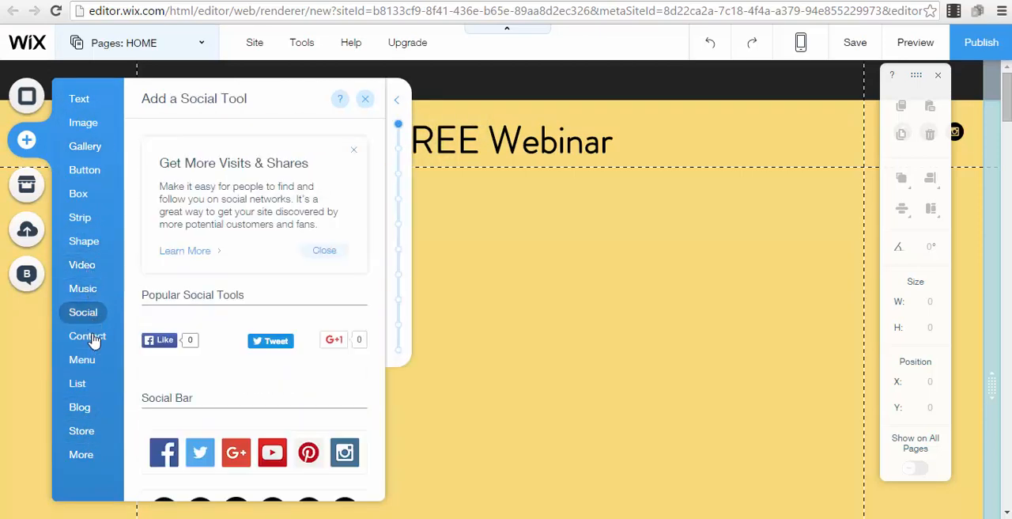
pyautogui.moveTo(94, 340)
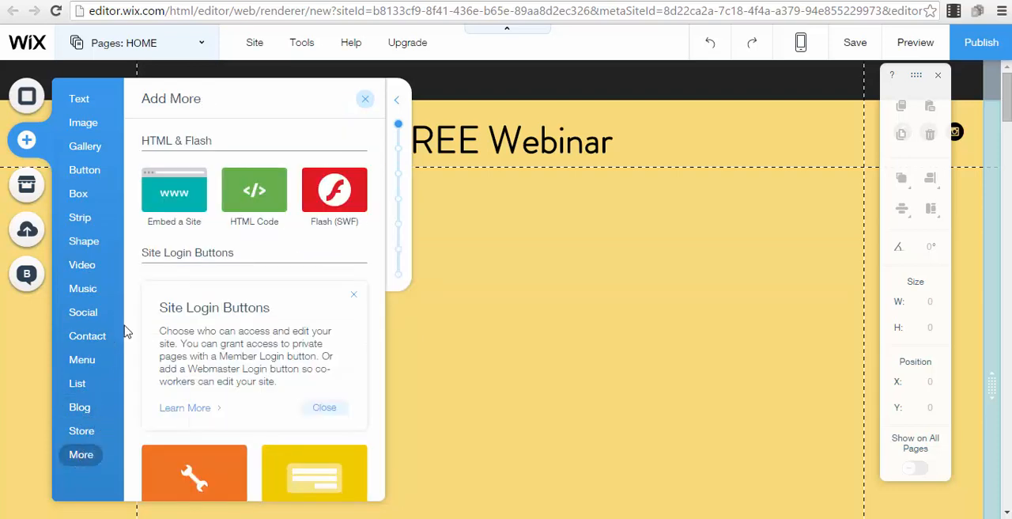
# Add a YouTube video to the yellow strip, enlarged to about 656 by 379 px and centred below the FREE Webinar title
pyautogui.moveTo(76, 264)
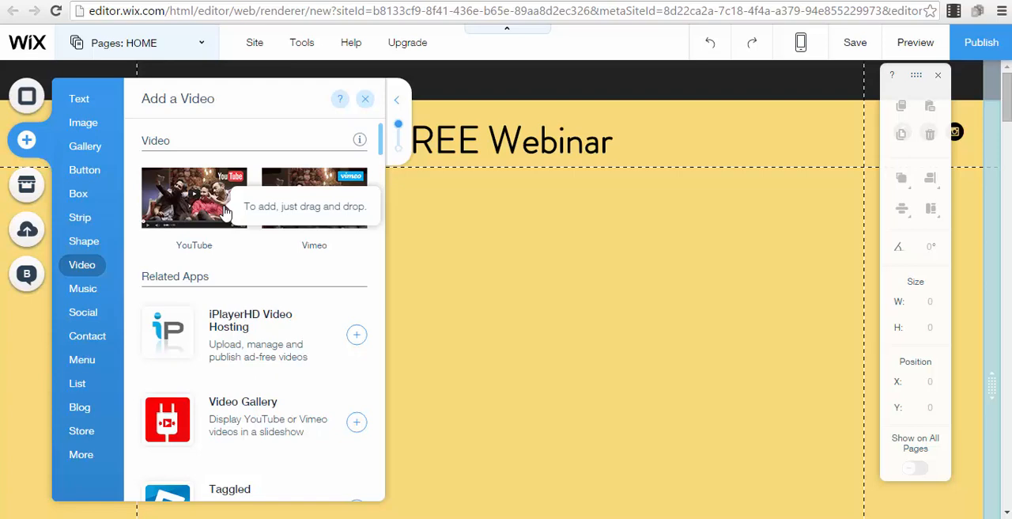
pyautogui.moveTo(224, 207); pyautogui.dragTo(614, 327)
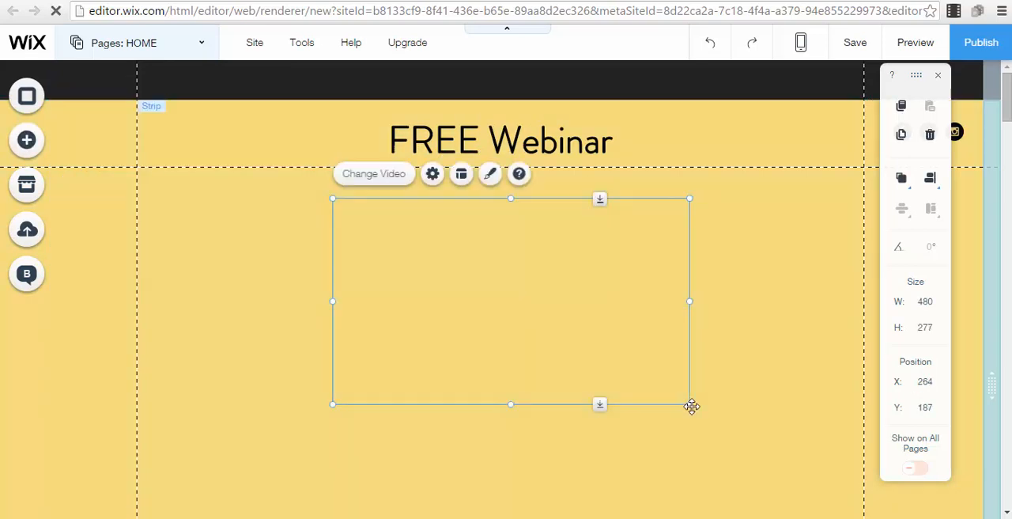
pyautogui.moveTo(690, 405); pyautogui.dragTo(809, 491)
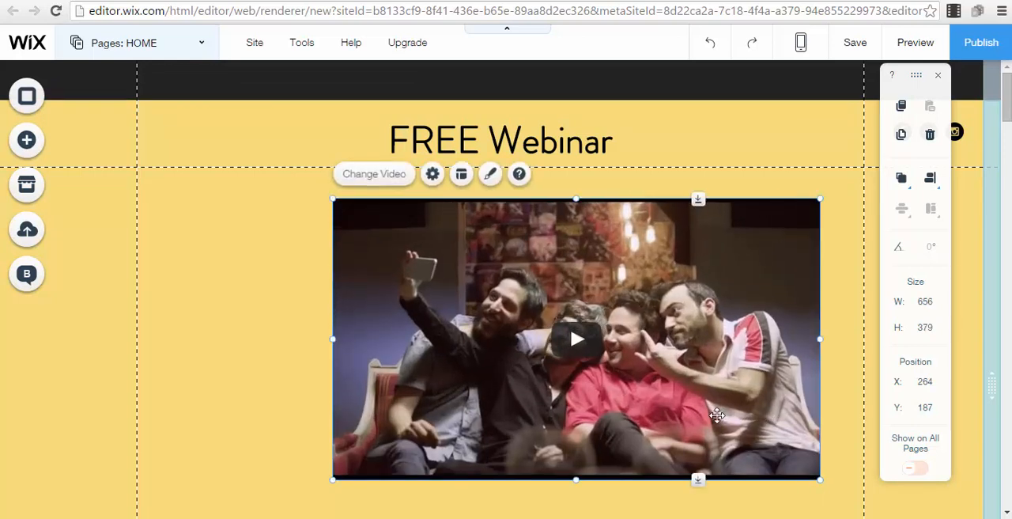
pyautogui.moveTo(717, 412); pyautogui.dragTo(699, 415)
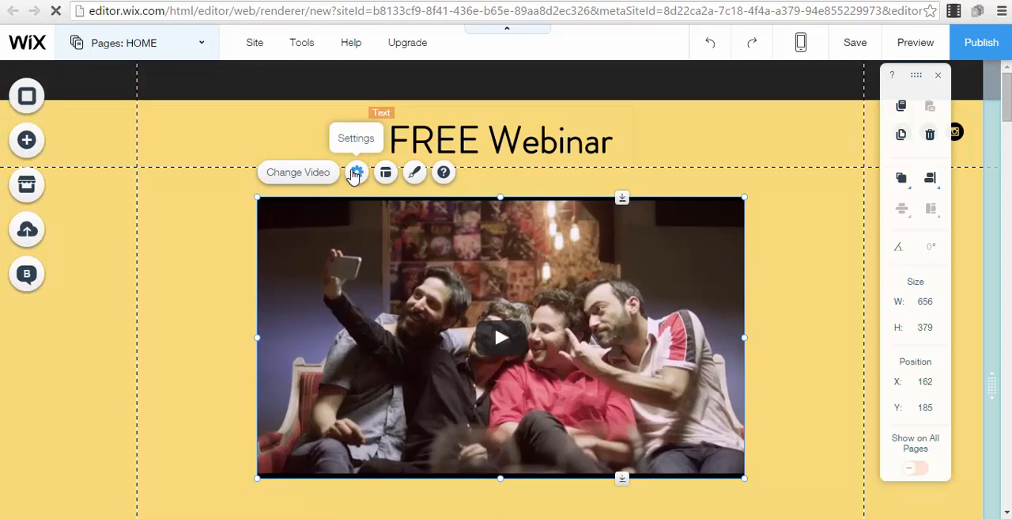
# Open the YouTube video's settings to examine the web address field, and close them
pyautogui.click(355, 174)
pyautogui.click(828, 311)
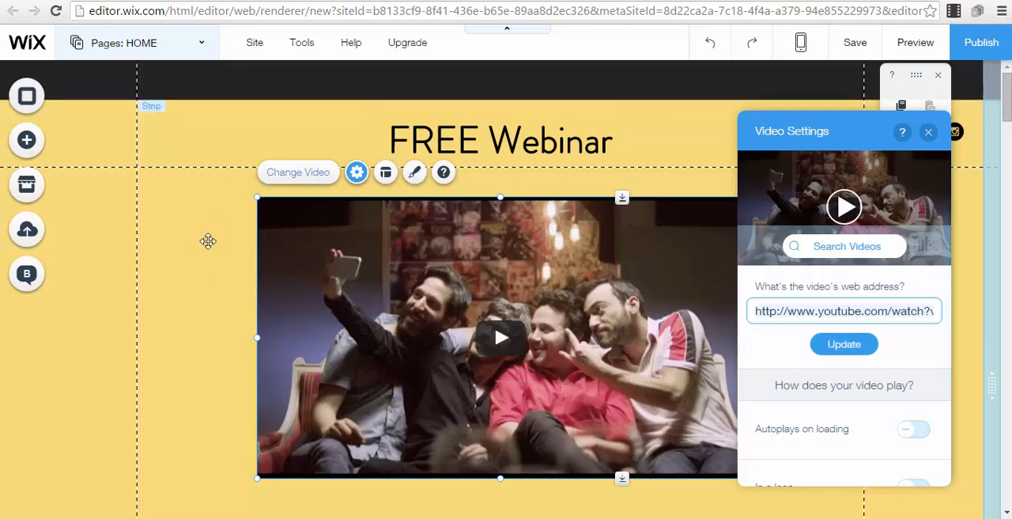
pyautogui.click(202, 208)
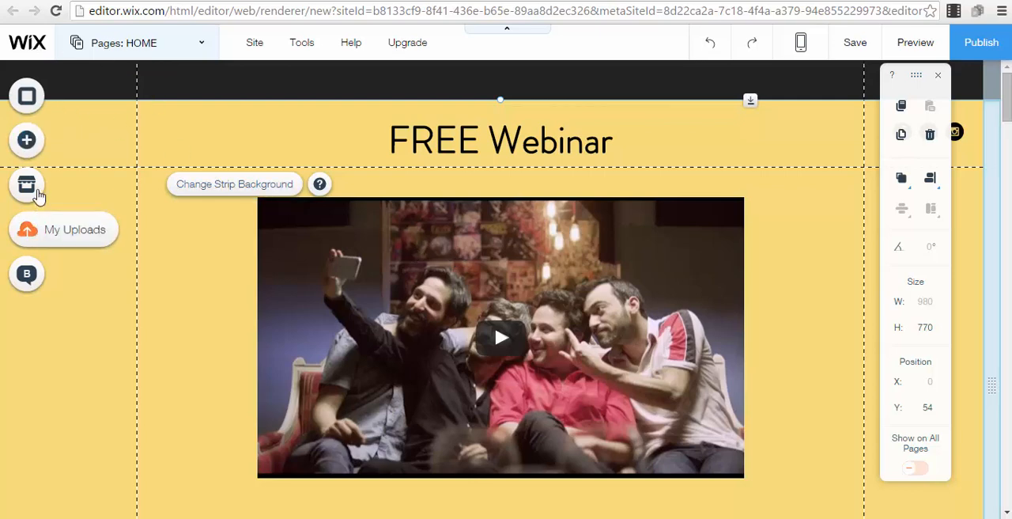
# Browse the buttons, boxes and social tools that can be added to the page
pyautogui.click(26, 140)
pyautogui.click(93, 107)
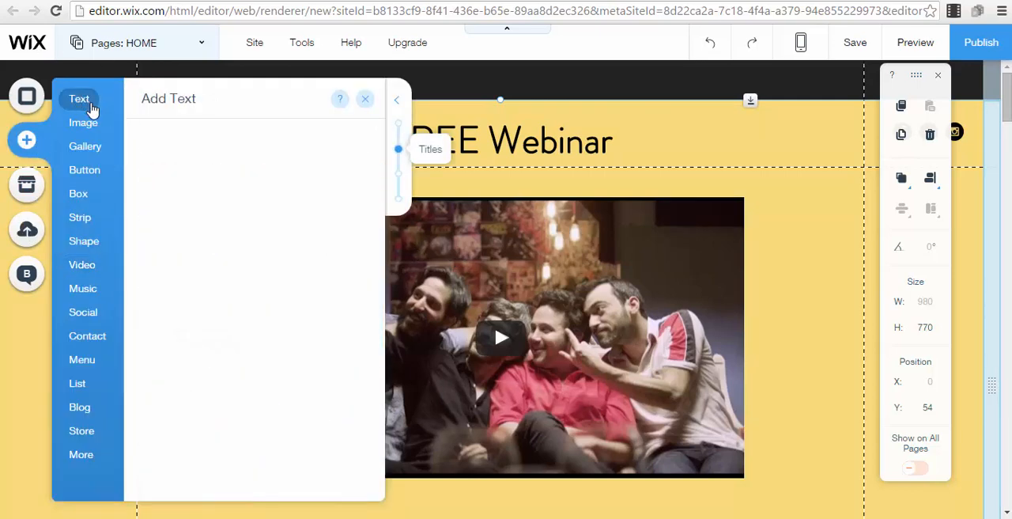
pyautogui.moveTo(93, 177)
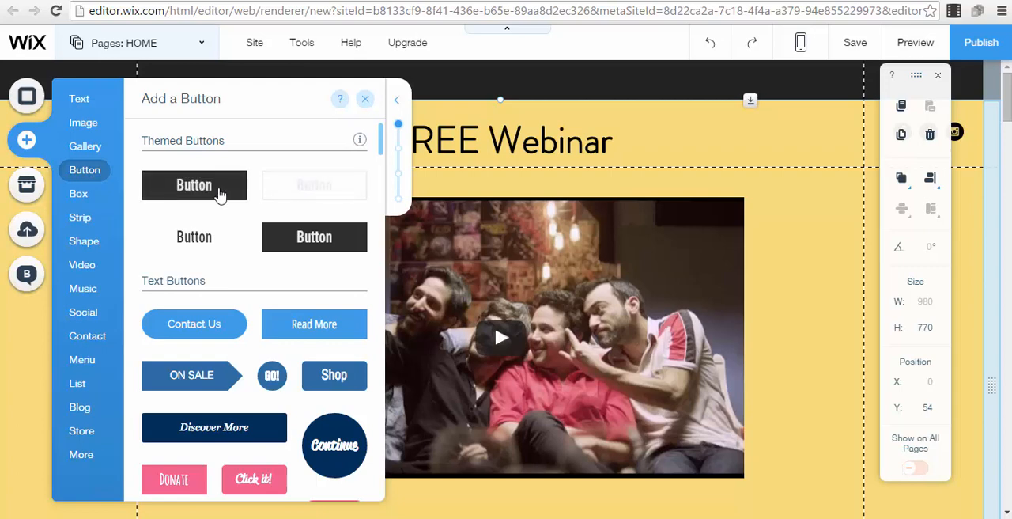
pyautogui.moveTo(90, 203)
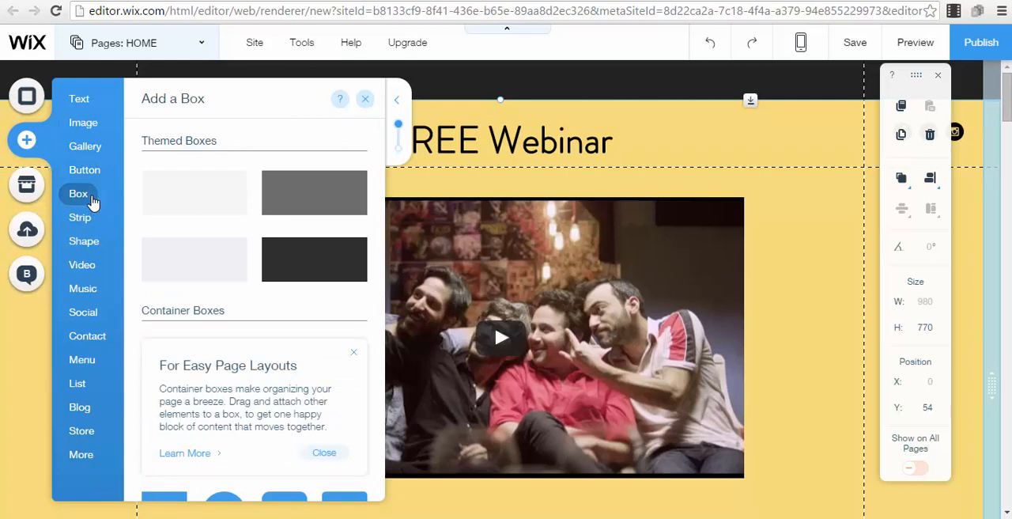
pyautogui.moveTo(93, 322)
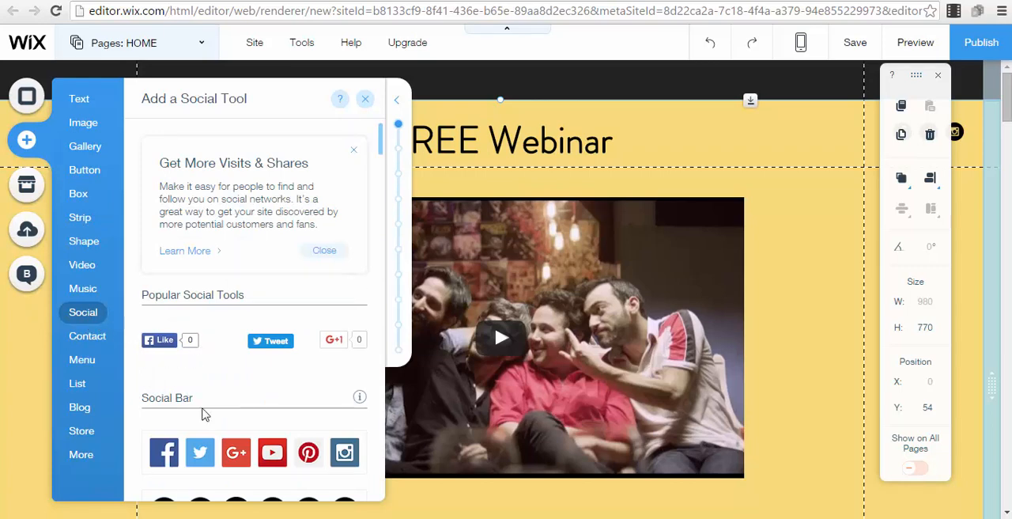
pyautogui.scroll(-2, 201, 403)
pyautogui.scroll(2, 238, 324)
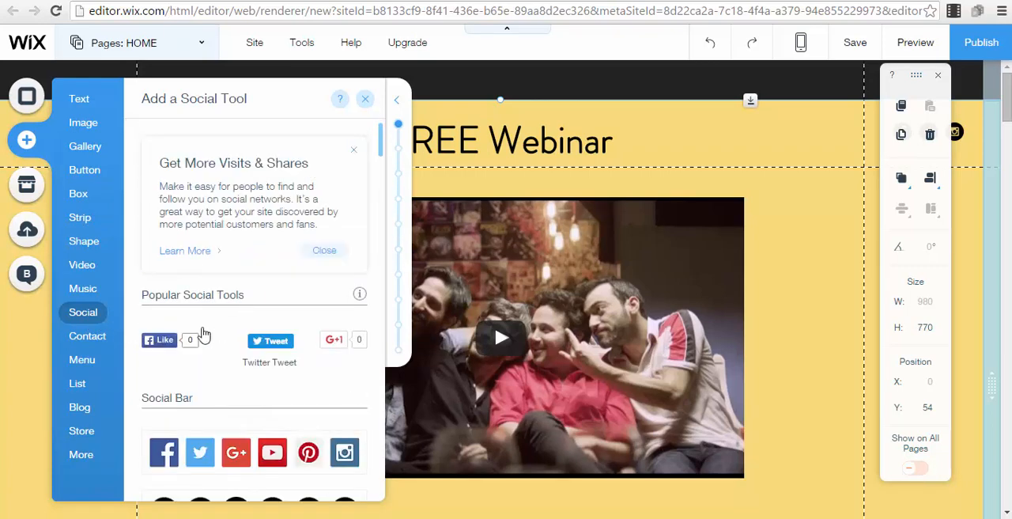
pyautogui.scroll(-5, 165, 379)
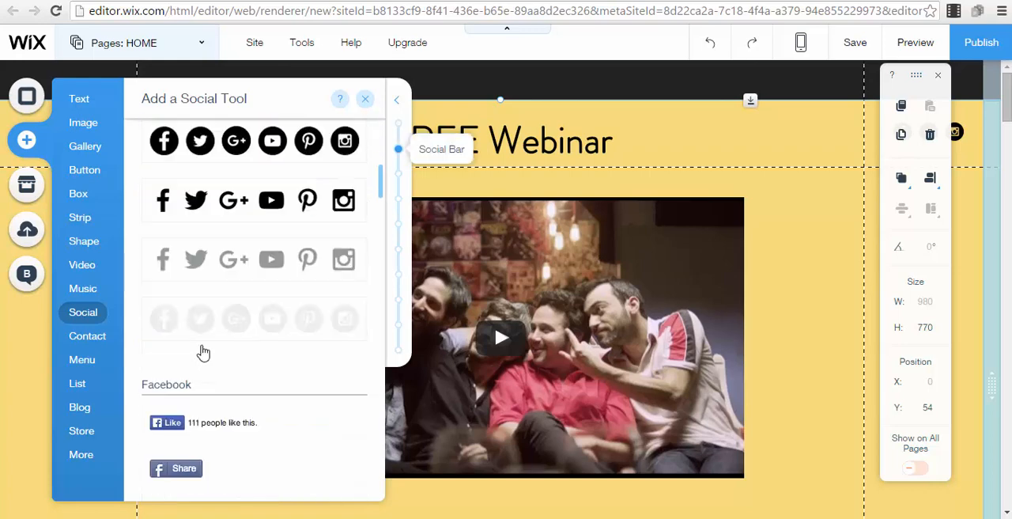
# Examine the contact tools and the additional elements such as HTML code, PayPal buttons, anchors and related apps, and close the element collection
pyautogui.click(87, 337)
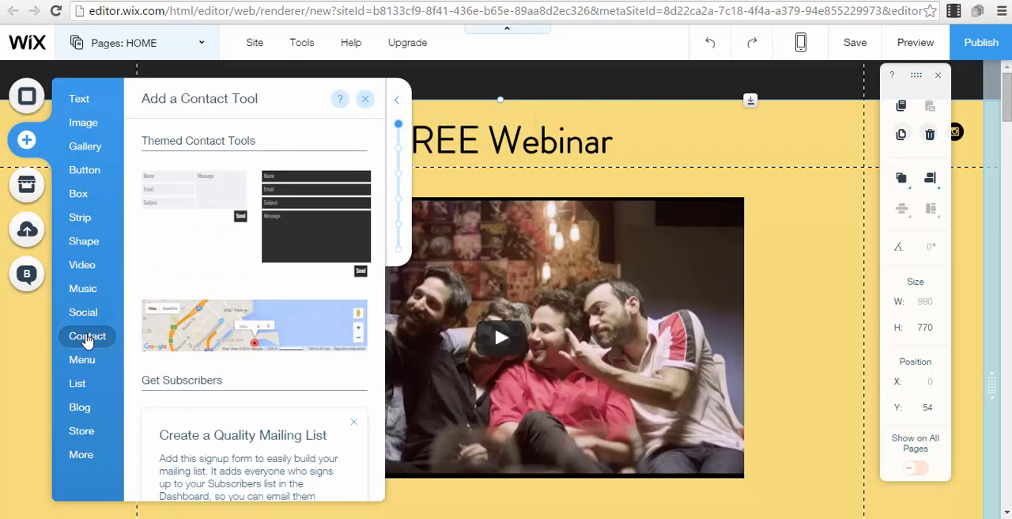
pyautogui.click(80, 457)
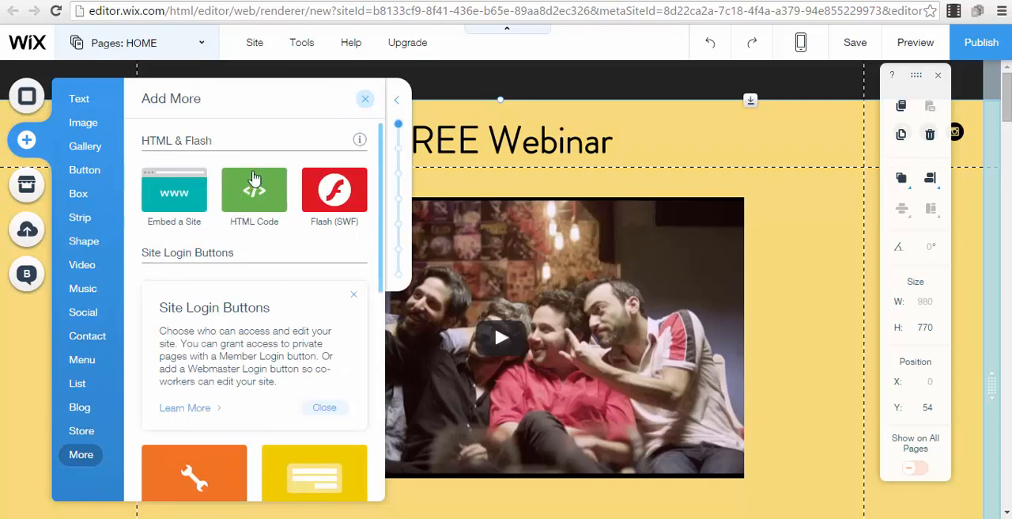
pyautogui.scroll(-5, 335, 237)
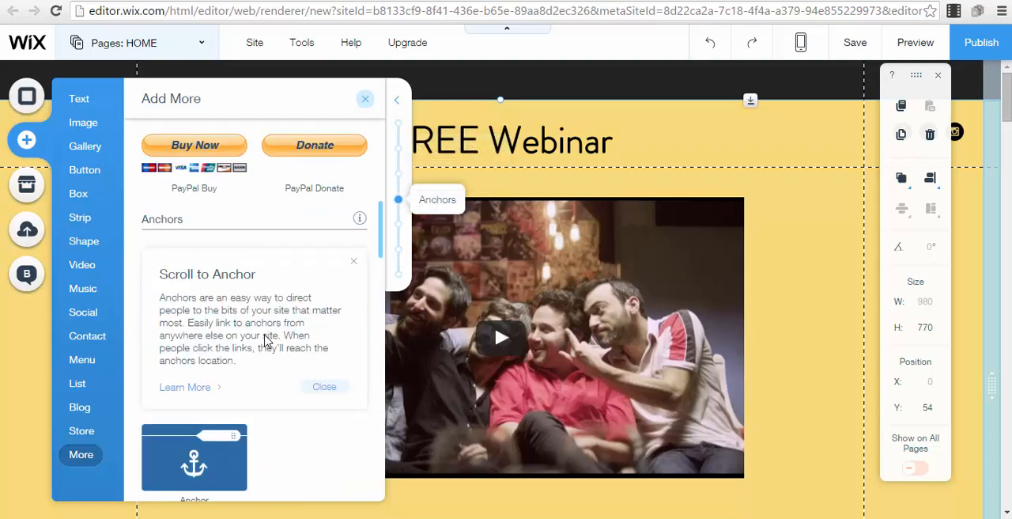
pyautogui.scroll(1, 265, 334)
pyautogui.scroll(-2, 266, 334)
pyautogui.scroll(-3, 266, 335)
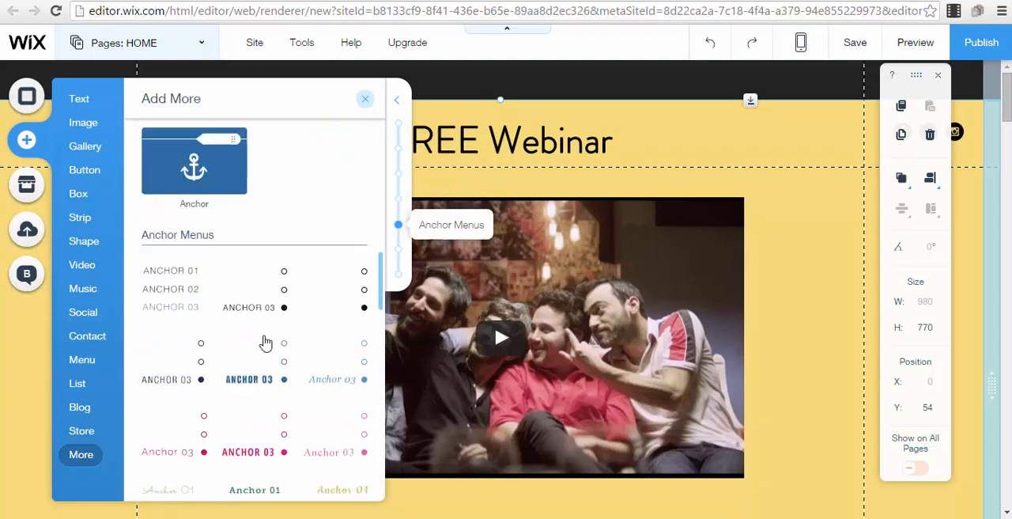
pyautogui.scroll(-10, 266, 342)
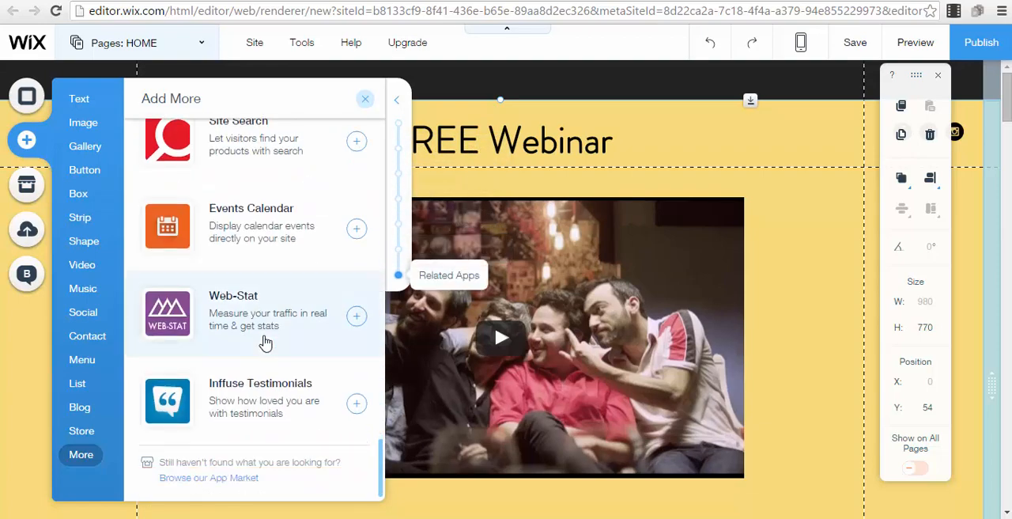
pyautogui.scroll(3, 253, 242)
pyautogui.click(79, 98)
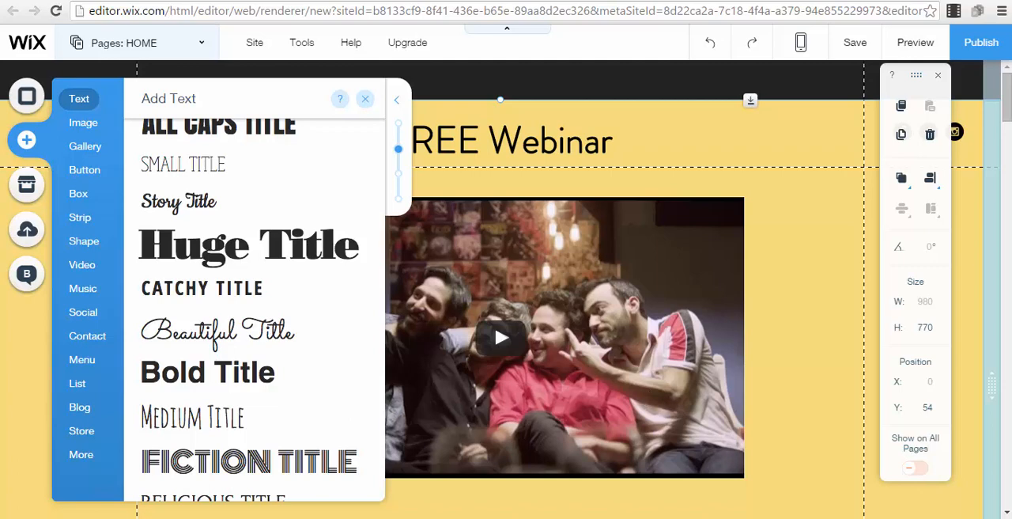
pyautogui.click(773, 198)
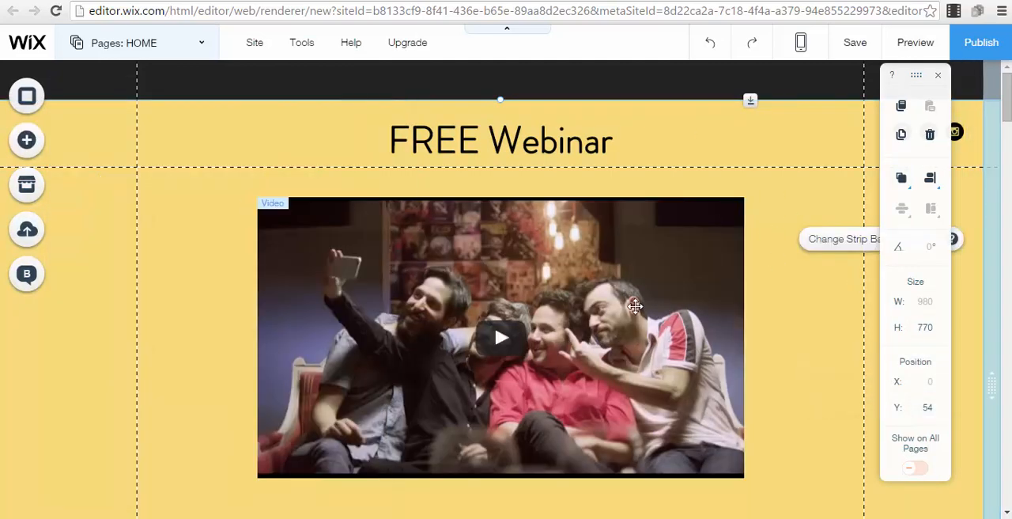
# Review the video settings once more to see where the YouTube link is entered, and close them
pyautogui.click(635, 306)
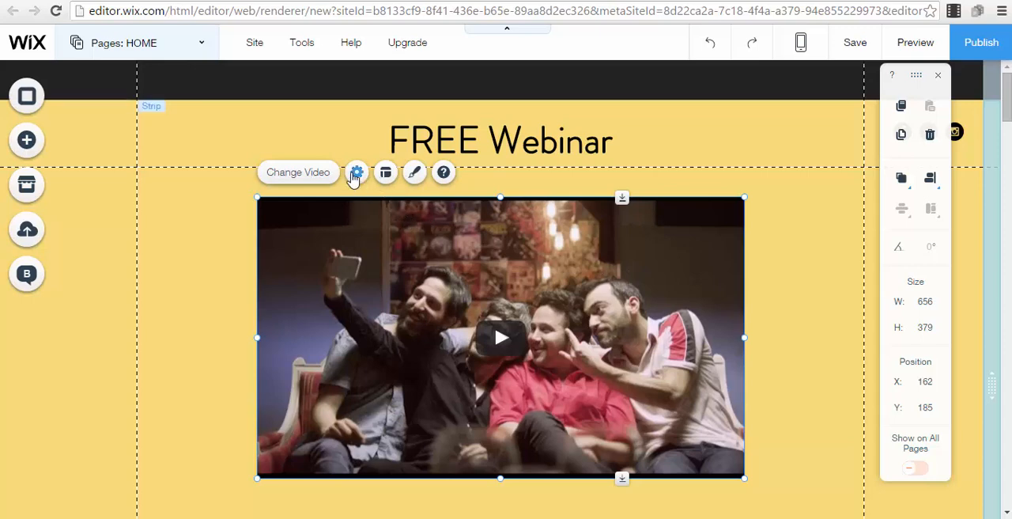
pyautogui.click(356, 171)
pyautogui.click(817, 313)
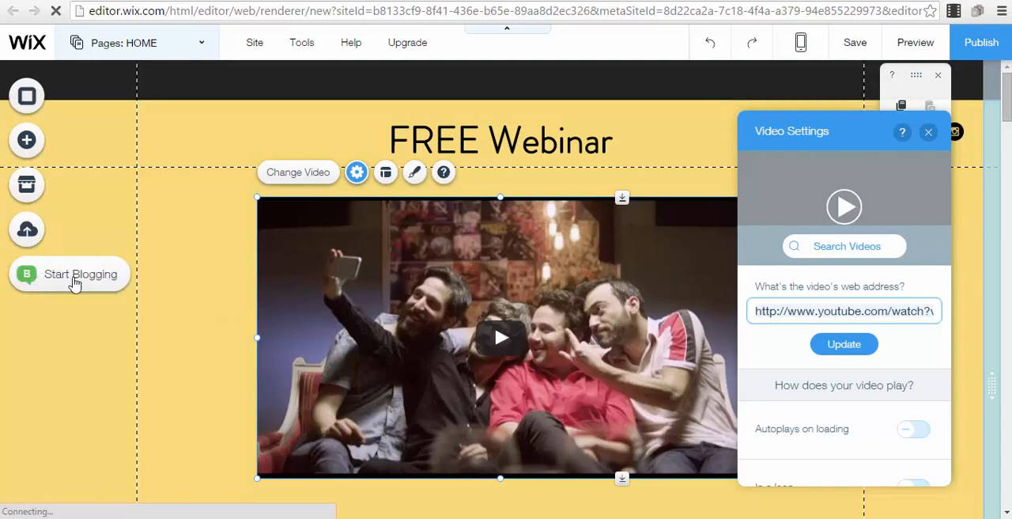
pyautogui.click(113, 183)
# Insert an HTML Code element over the video to view its code settings, and delete the element
pyautogui.click(30, 141)
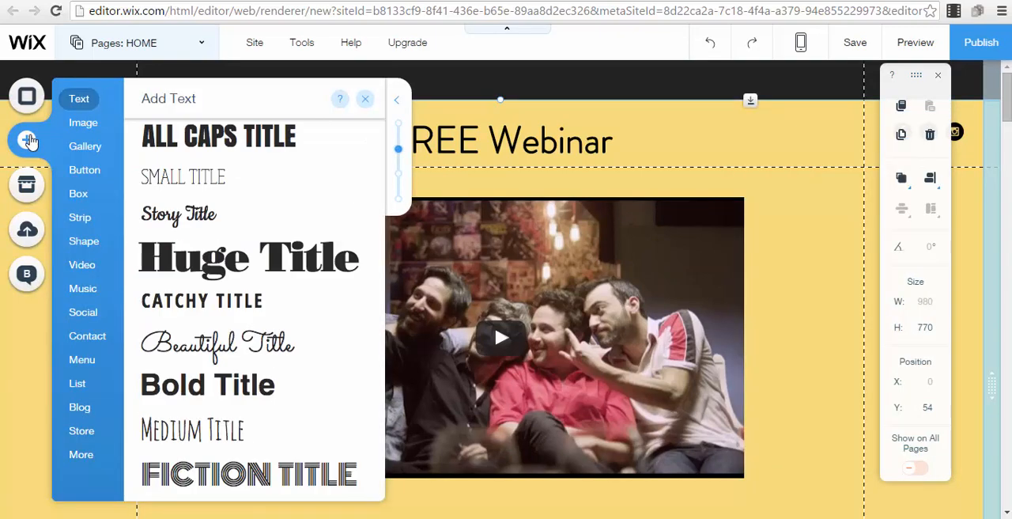
pyautogui.click(89, 462)
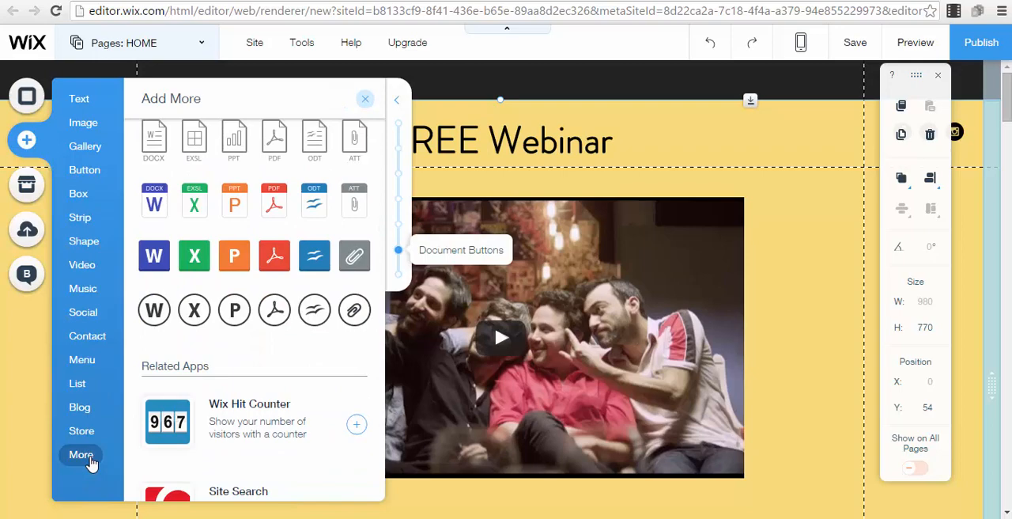
pyautogui.scroll(-10, 309, 429)
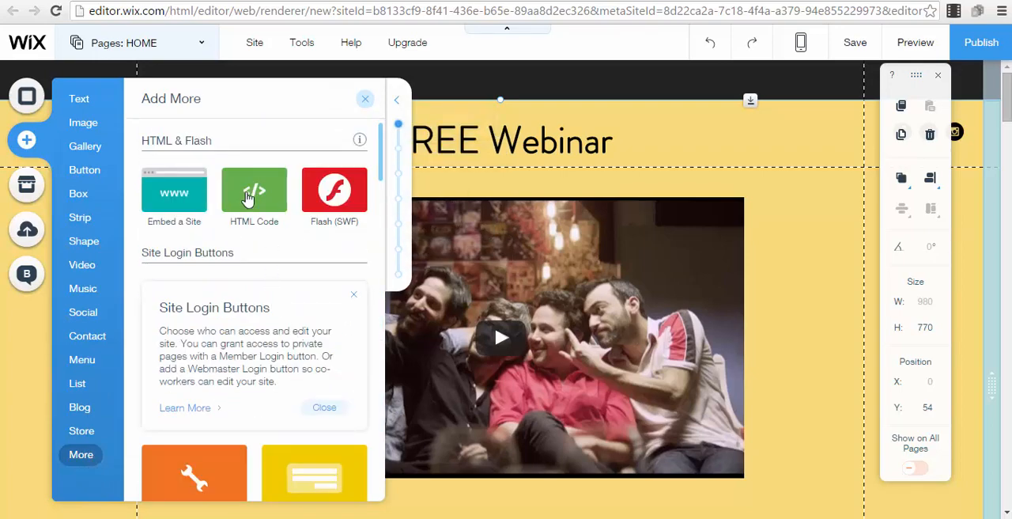
pyautogui.click(249, 198)
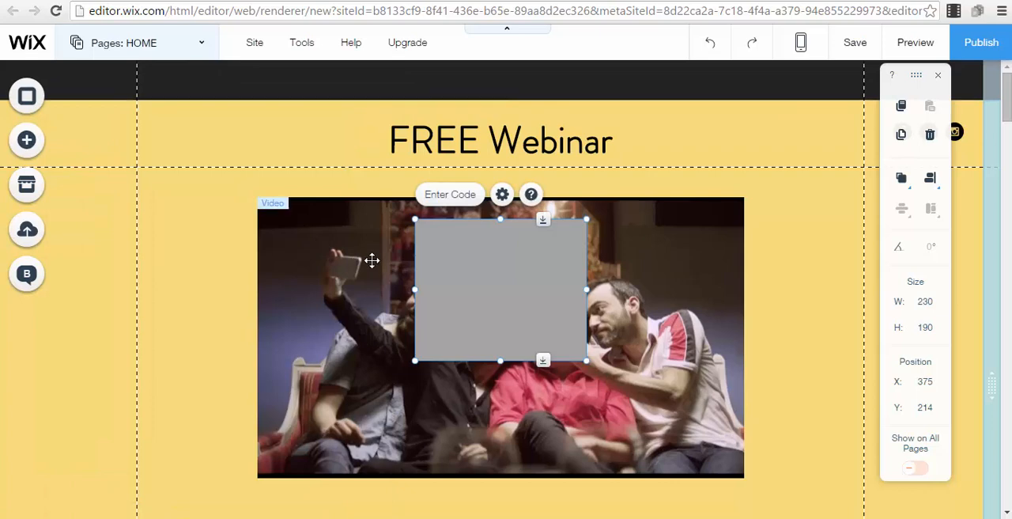
pyautogui.click(453, 199)
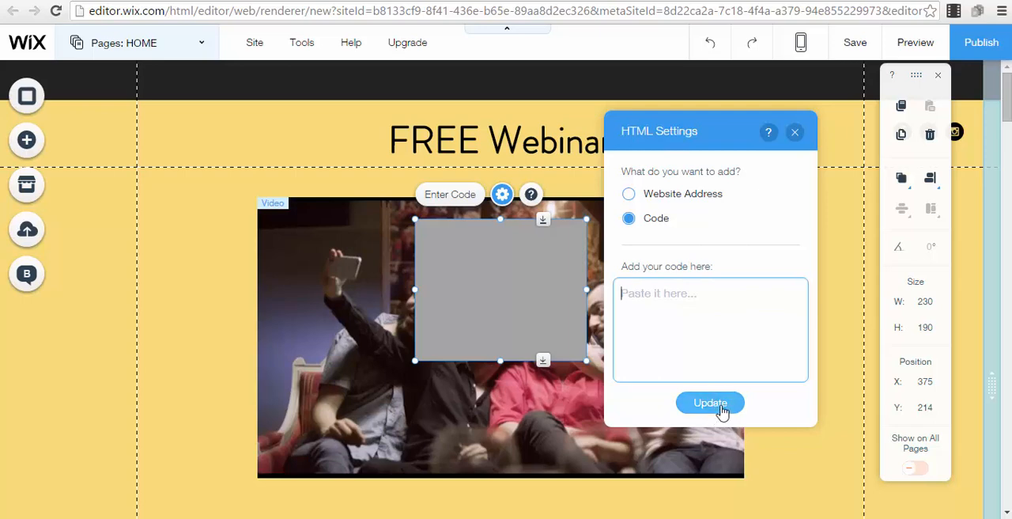
pyautogui.click(795, 132)
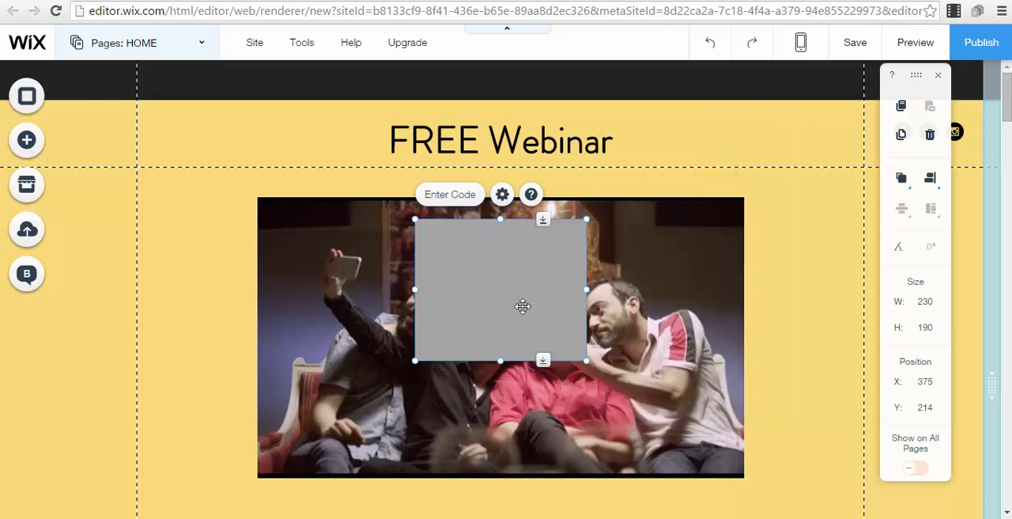
pyautogui.press('Delete')
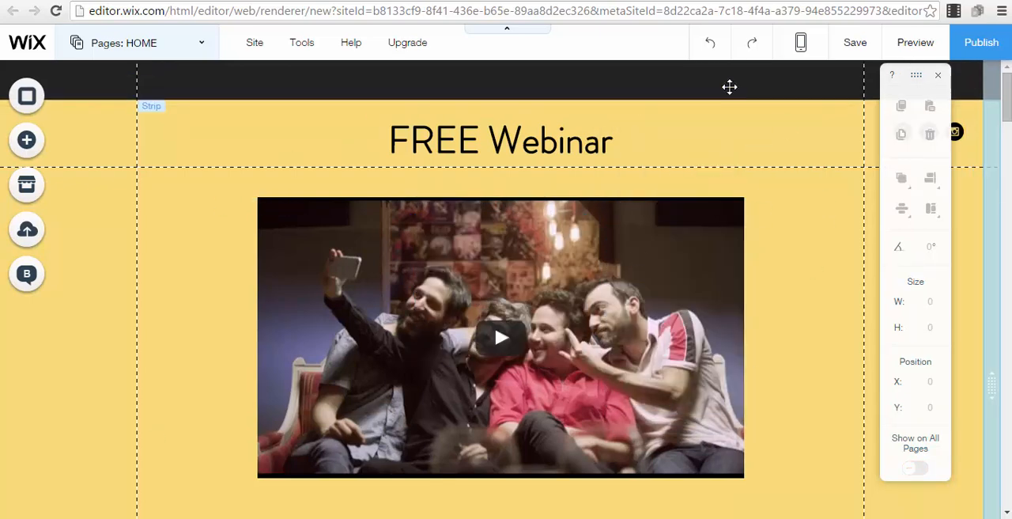
# Start publishing with the free Wix.com domain, set the site address ending to "freewbinar" and save the site
pyautogui.click(986, 43)
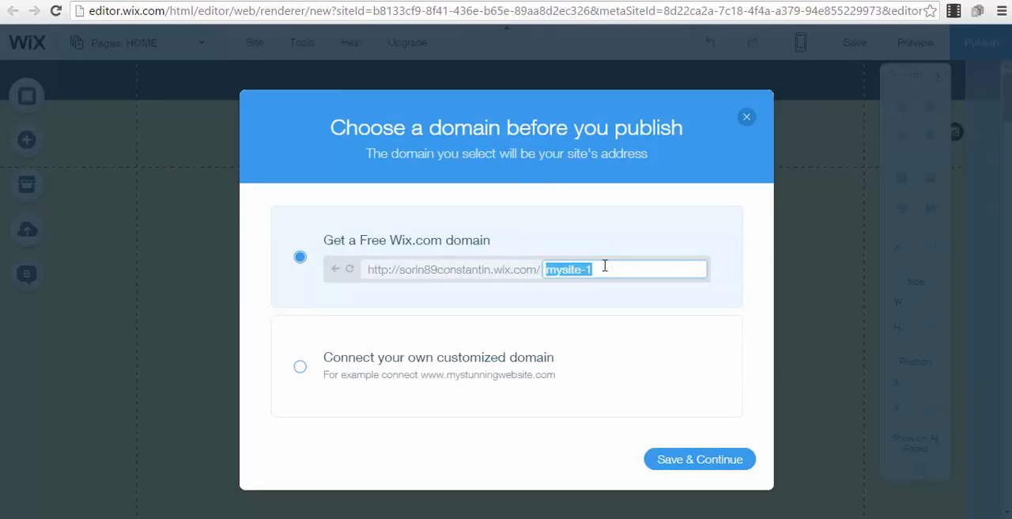
pyautogui.write('freew')
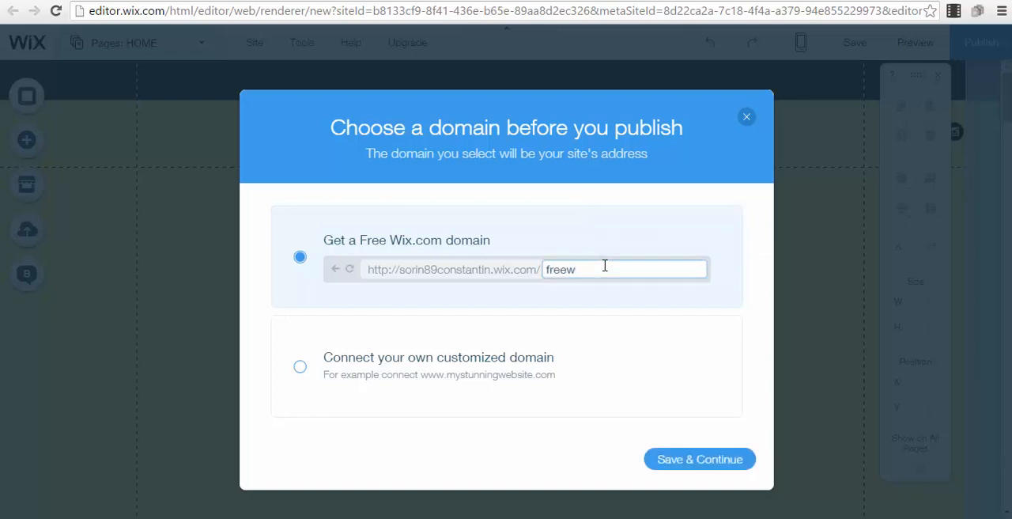
pyautogui.write('binar')
pyautogui.click(703, 458)
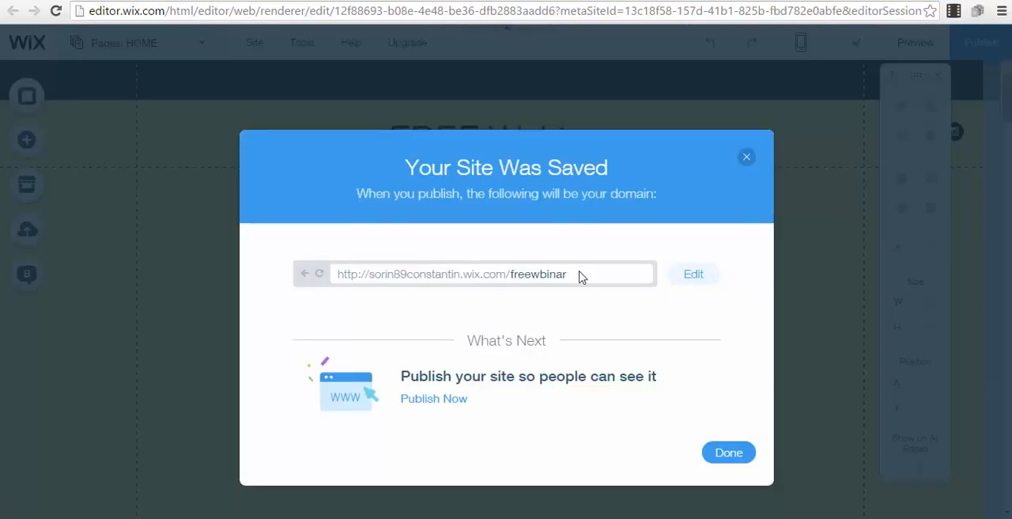
# Publish the saved site and open the live page in the browser
pyautogui.click(486, 274)
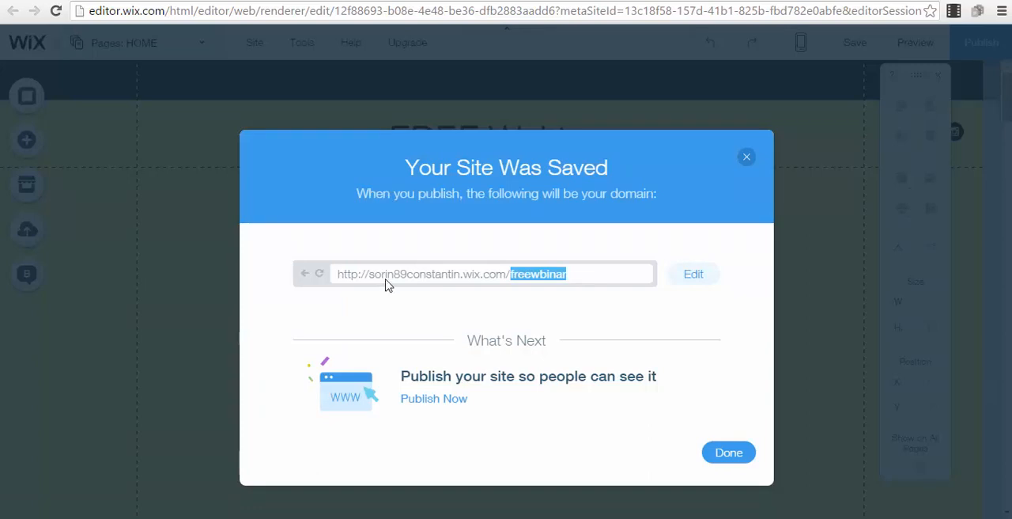
pyautogui.click(448, 400)
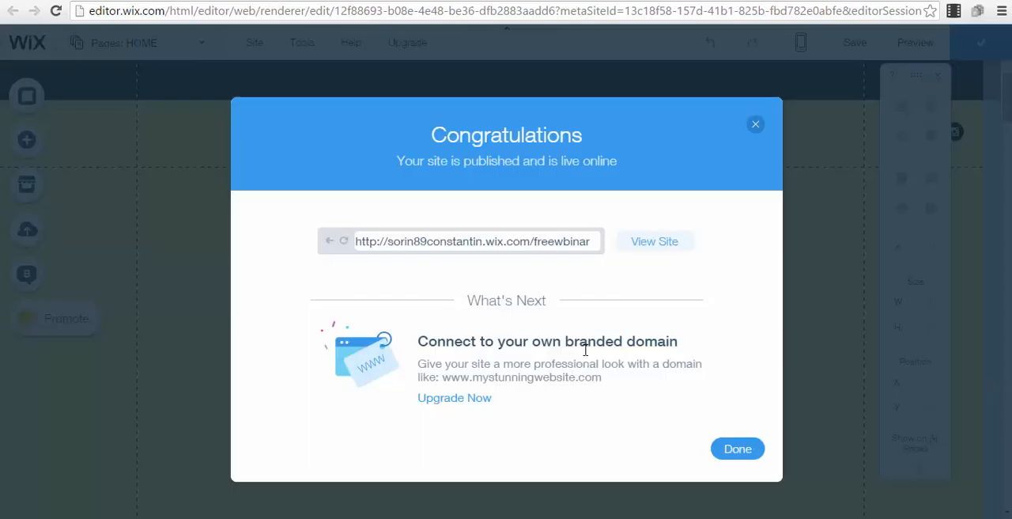
pyautogui.click(648, 249)
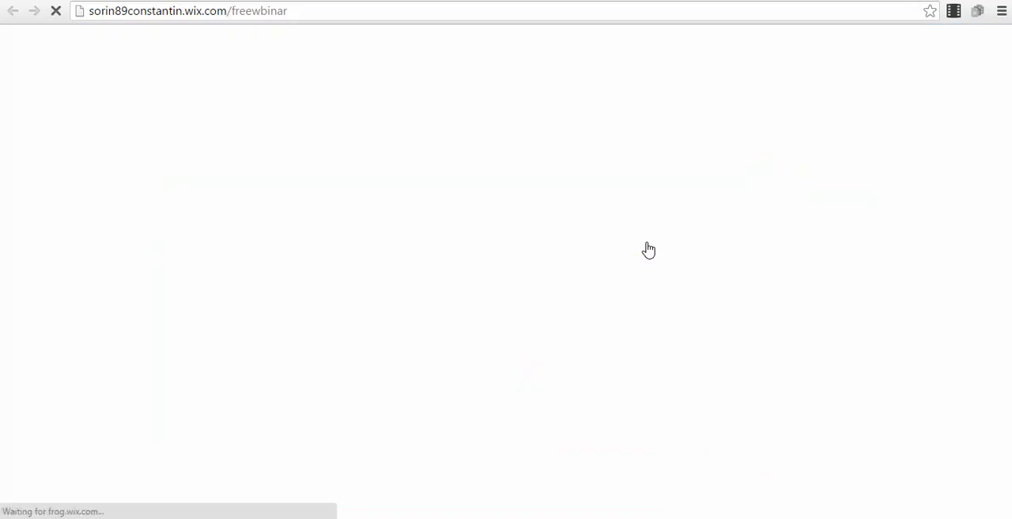